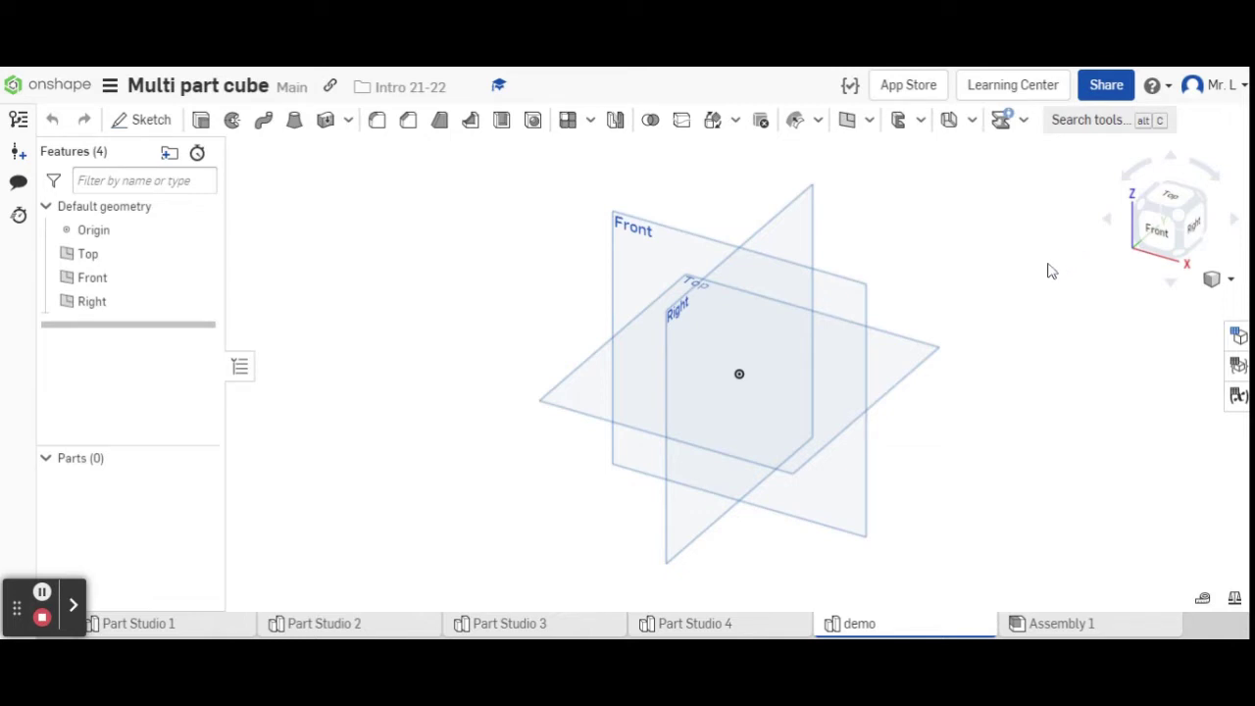
Step: Begin a new sketch on the Top plane, viewed from above, with default planes hidden
left_click(1170, 203)
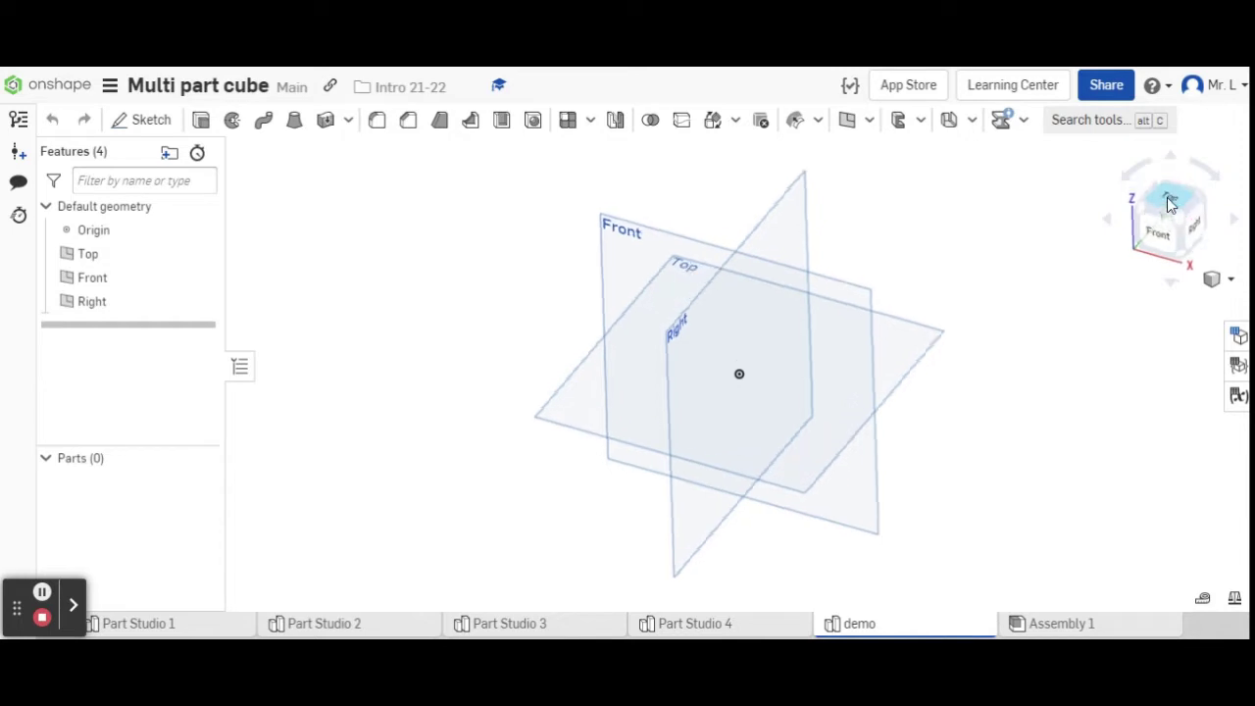
left_click(147, 119)
left_click(642, 298)
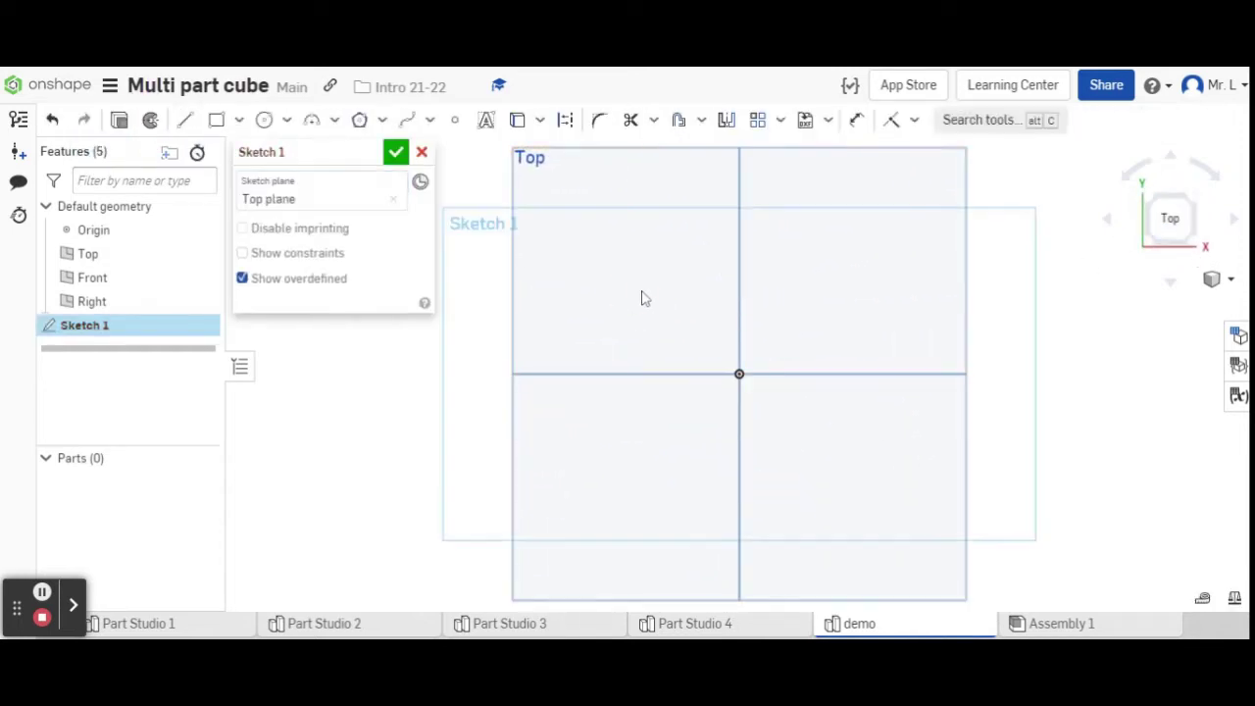
key("p")
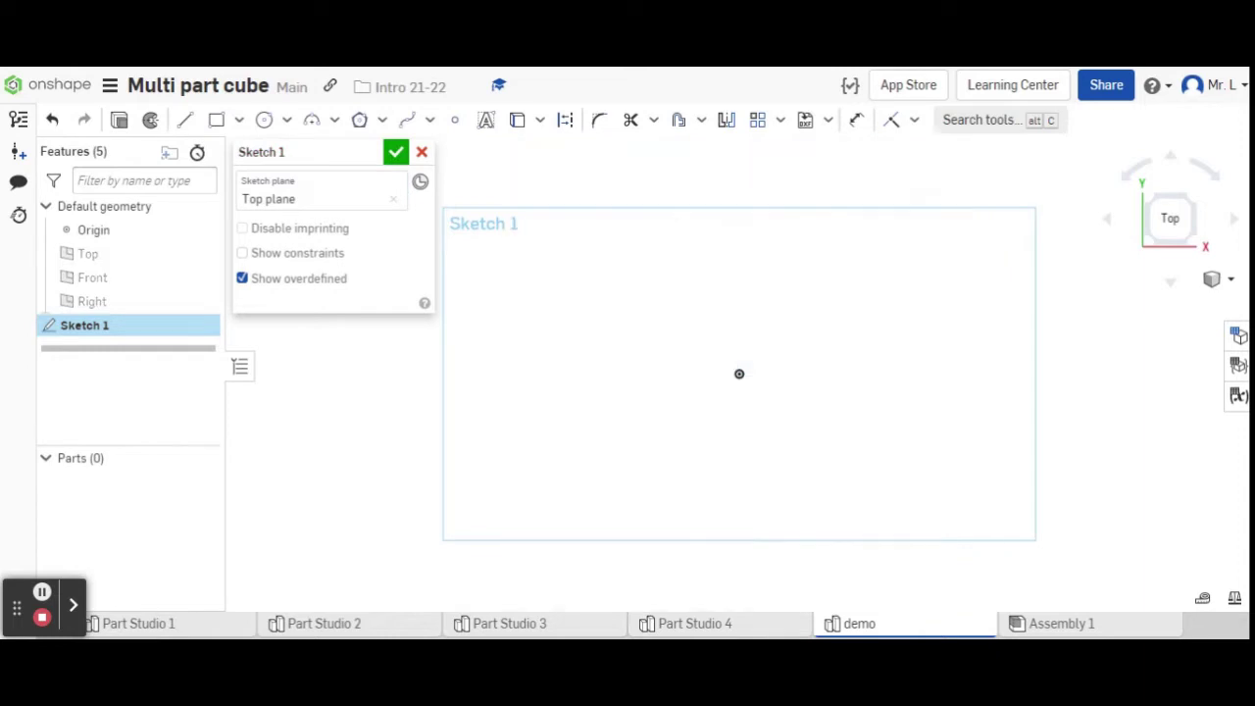
Step: Draw a center-point rectangle of about 4.698 by 4.443 centered on the origin
left_click(239, 121)
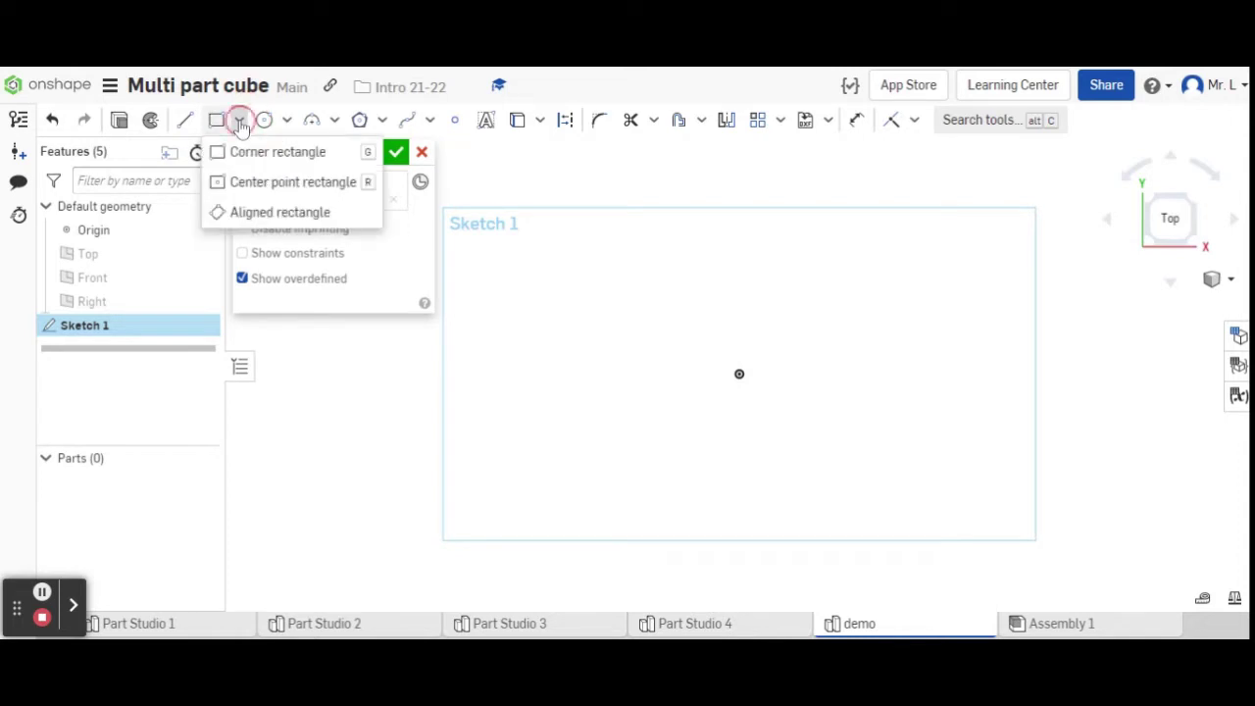
left_click(251, 183)
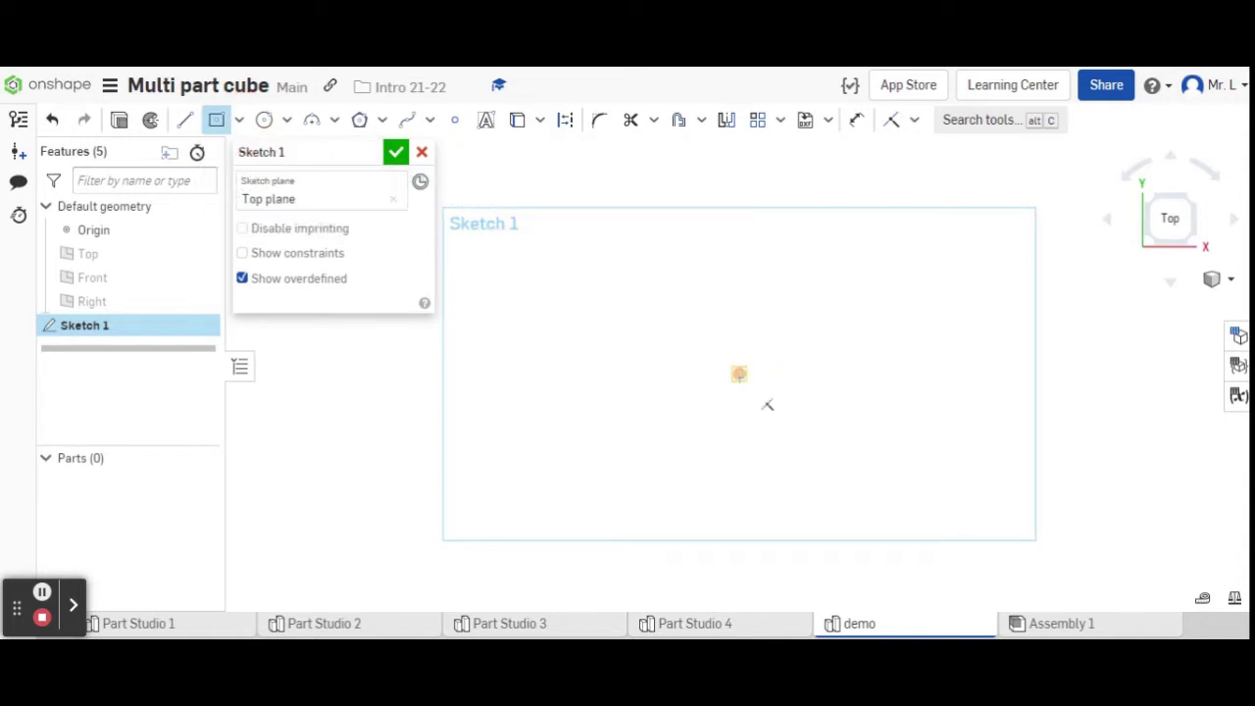
left_click_drag(739, 373, 917, 540)
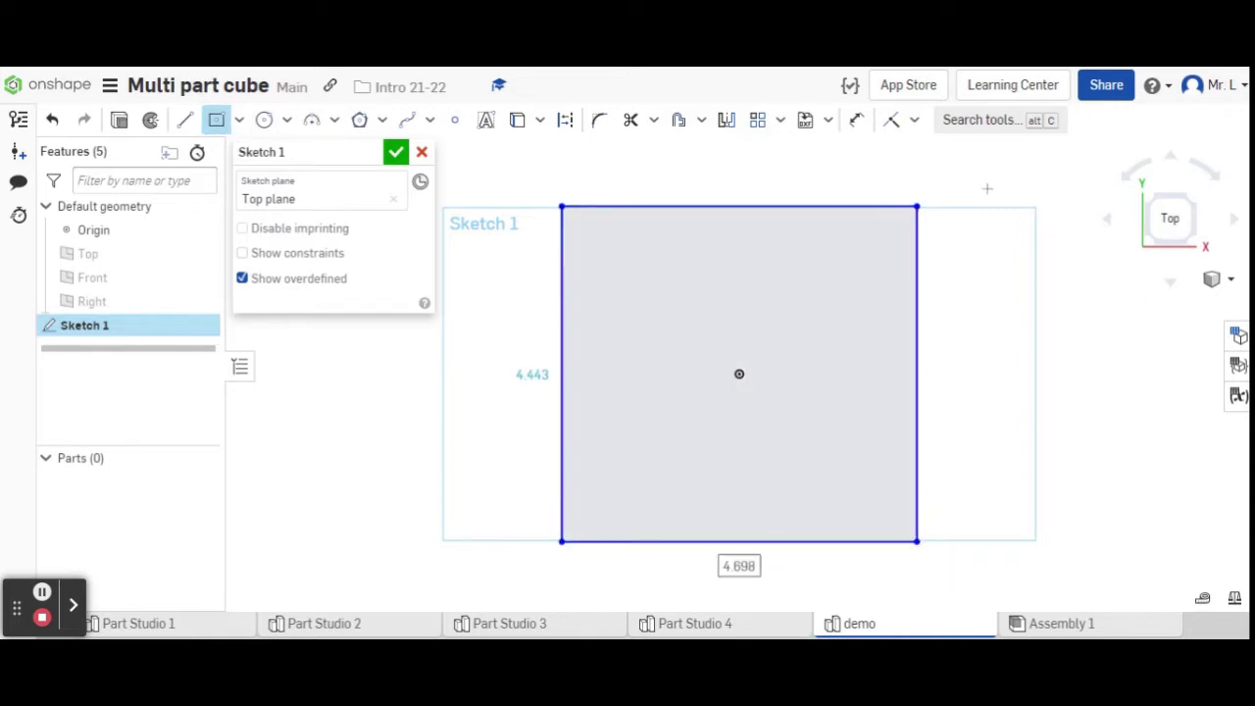
Step: Dimension the rectangle's left edge to a 6 inch height
left_click(856, 120)
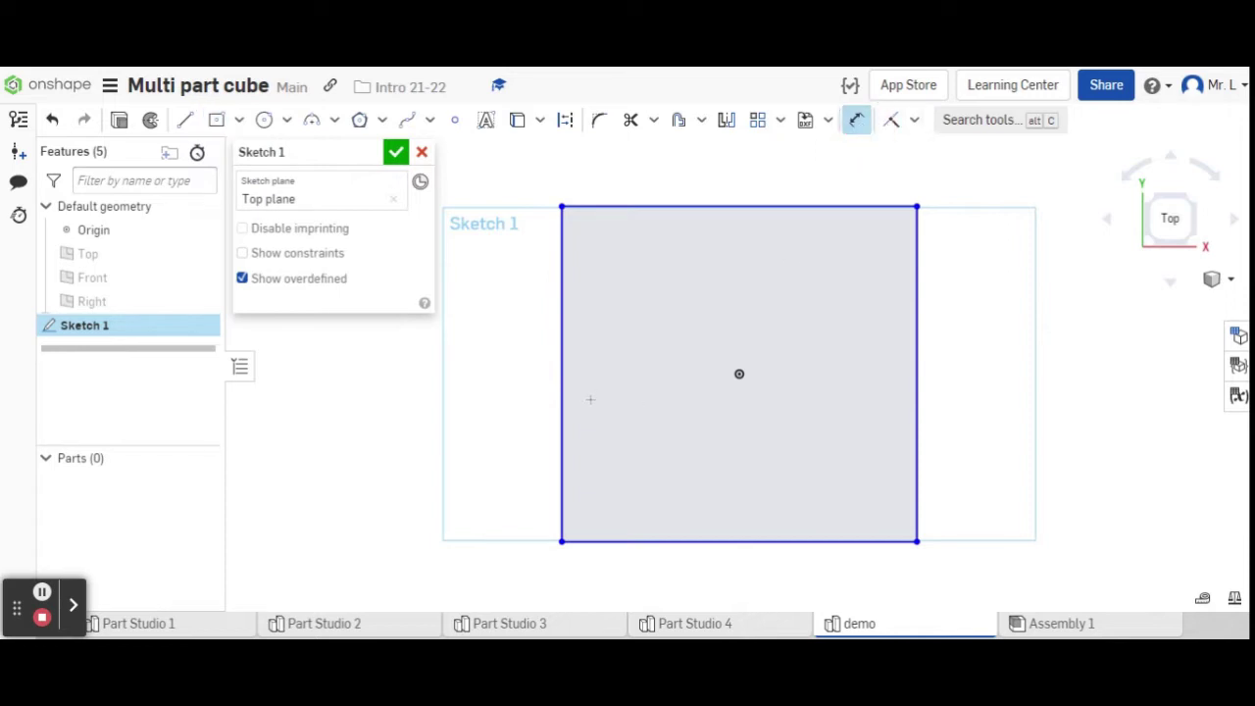
left_click(562, 365)
left_click(490, 367)
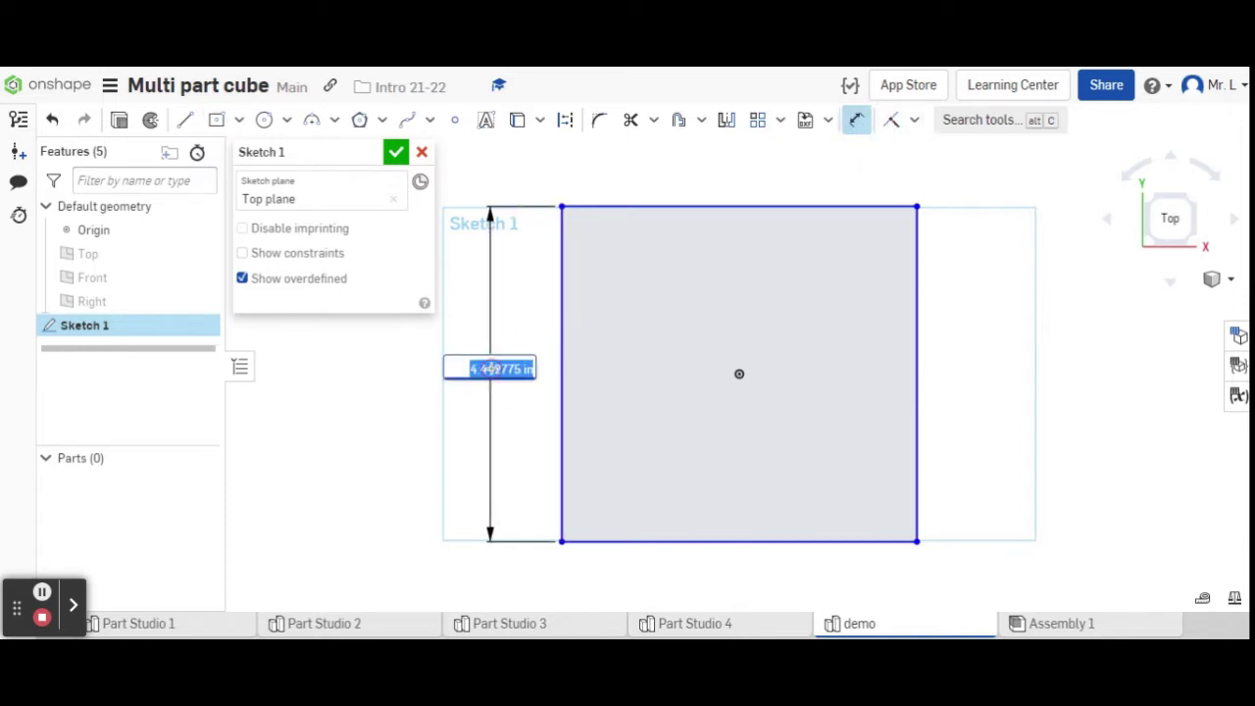
type("6")
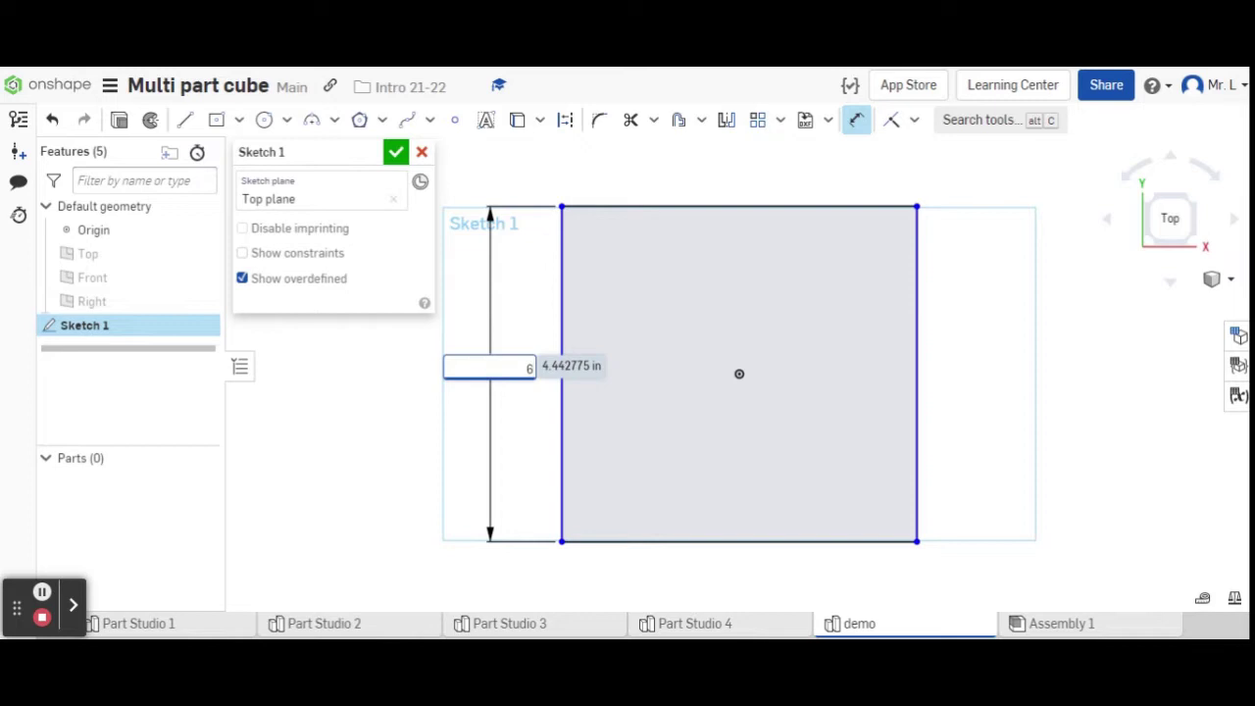
key("Return")
Step: Dimension the bottom edge to a 6 inch width, making a 6 by 6 square
scroll(737, 559, "up", 1)
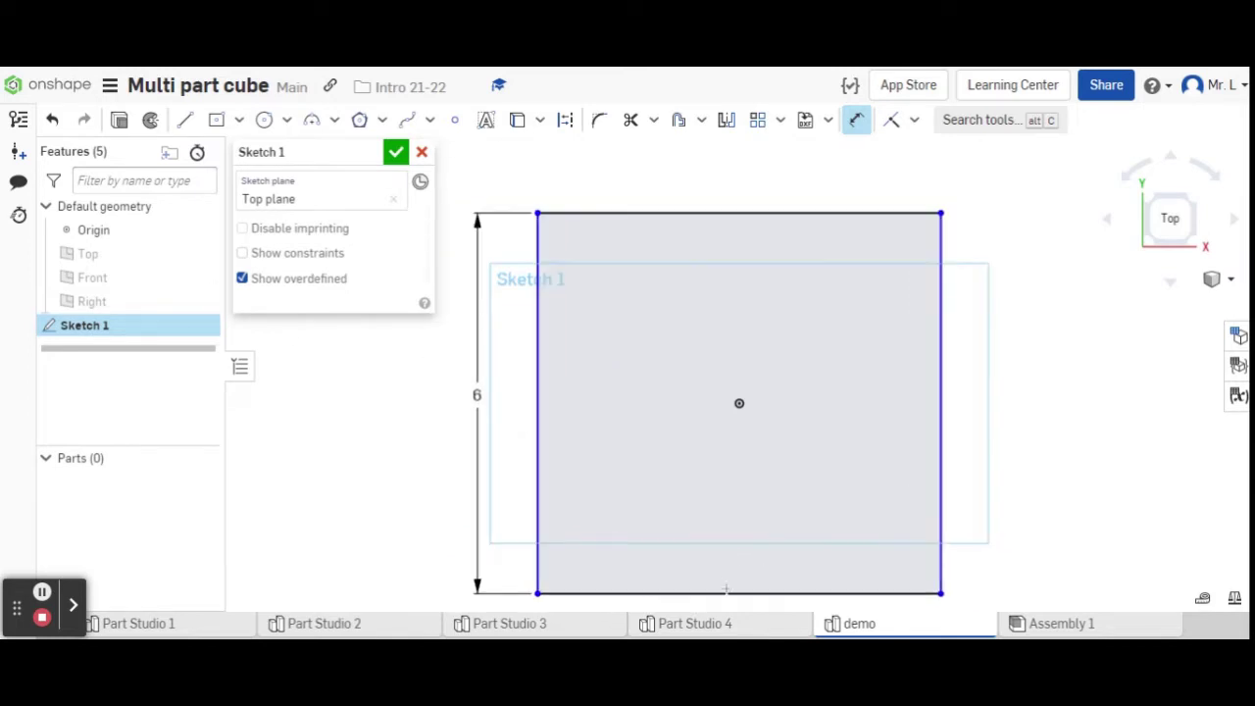
left_click(731, 598)
scroll(1024, 440, "up", 1)
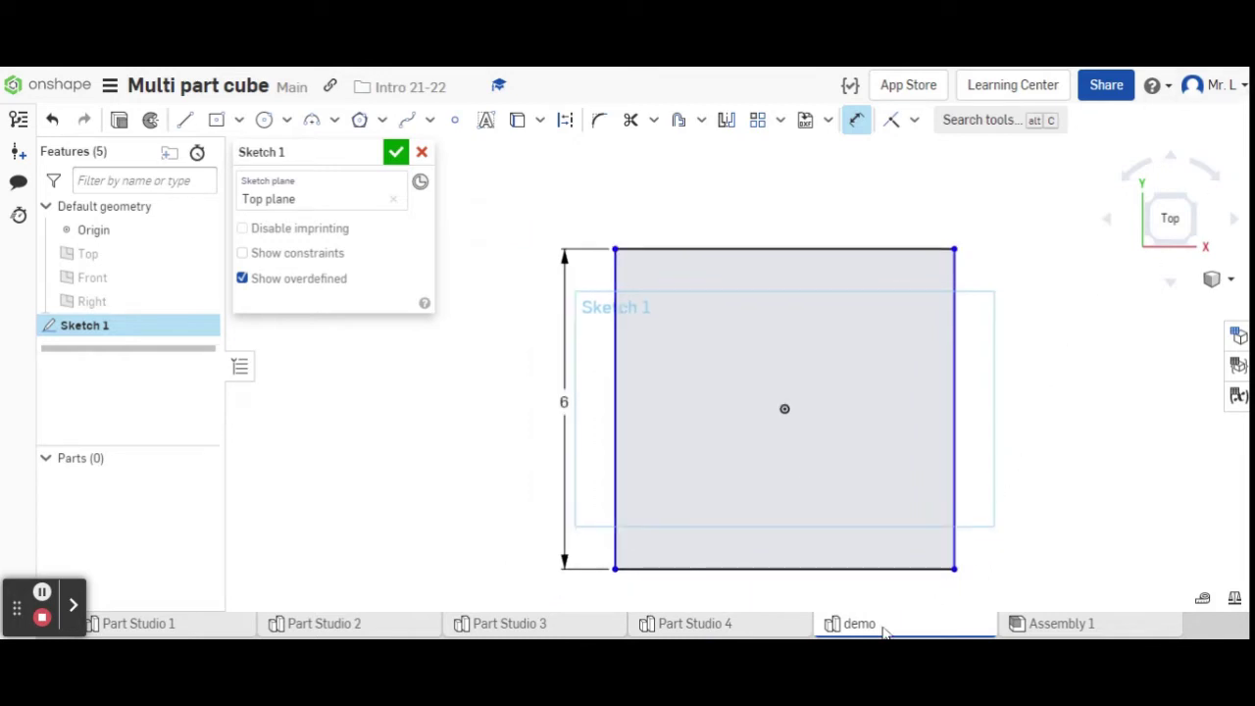
left_click(765, 569)
left_click(771, 592)
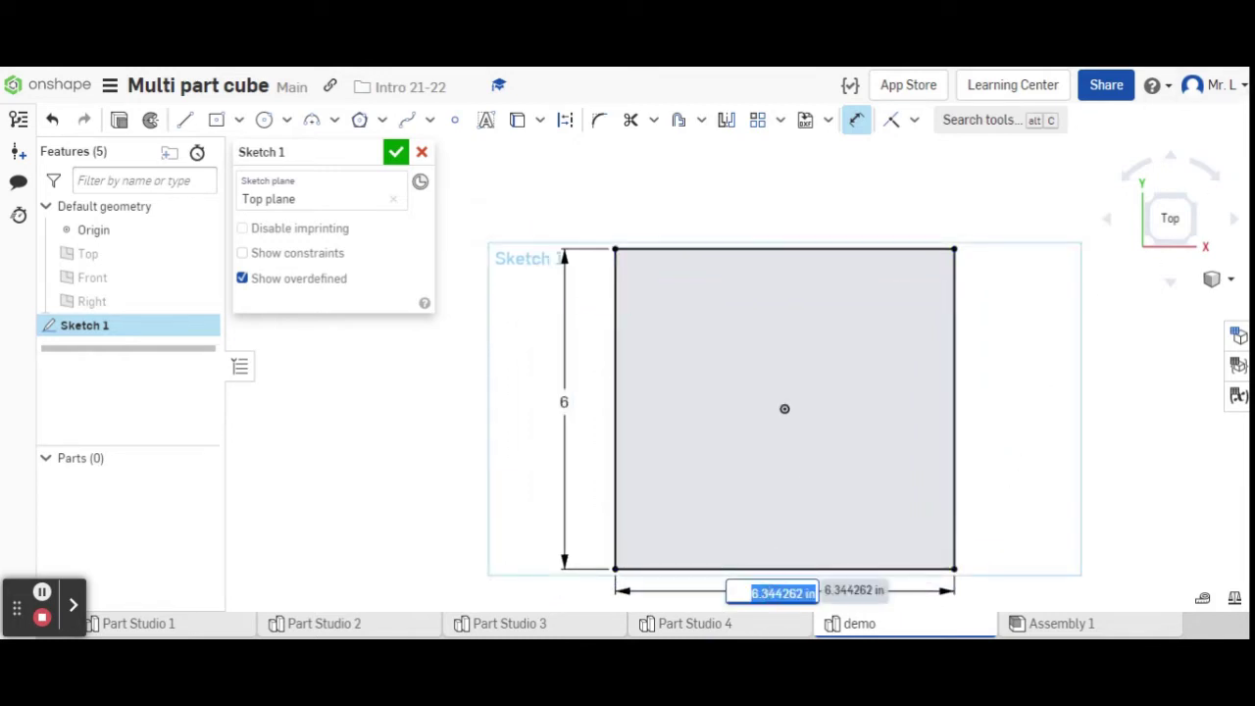
type("6")
key("Return")
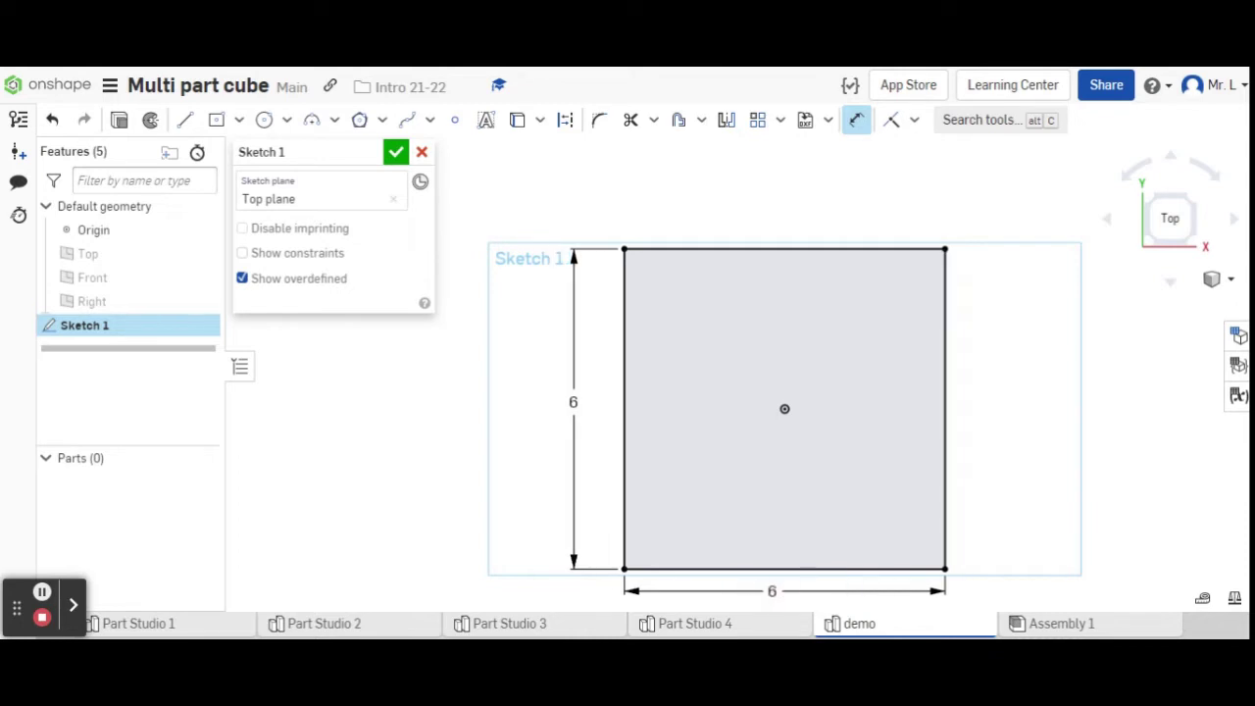
Step: Finish Sketch 1 and extrude the square 0.5 in into the base plate, Part 1
left_click(396, 153)
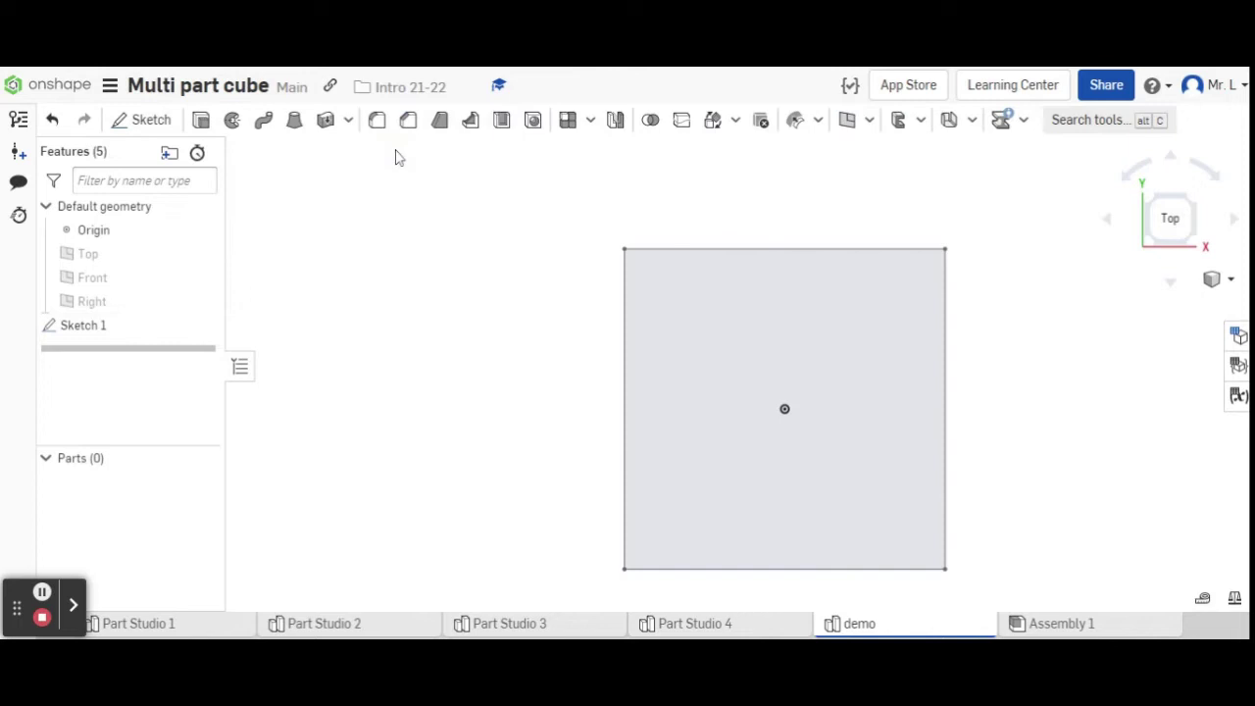
left_click(201, 120)
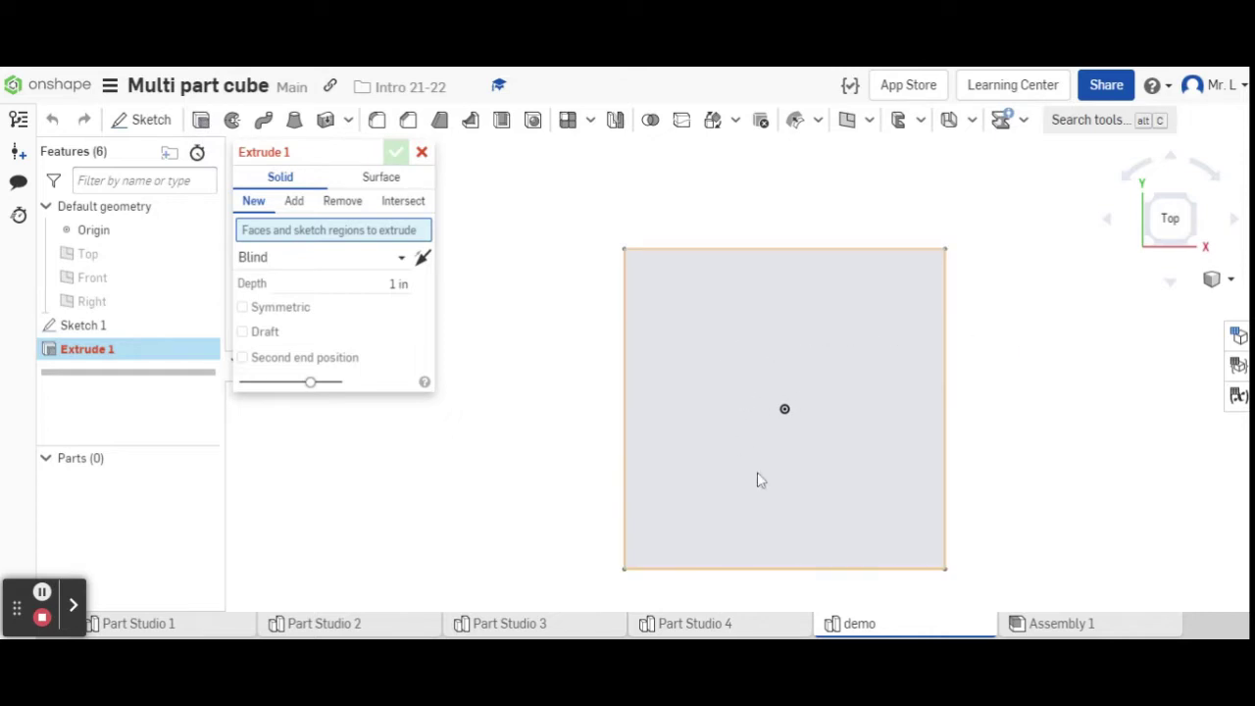
left_click(672, 382)
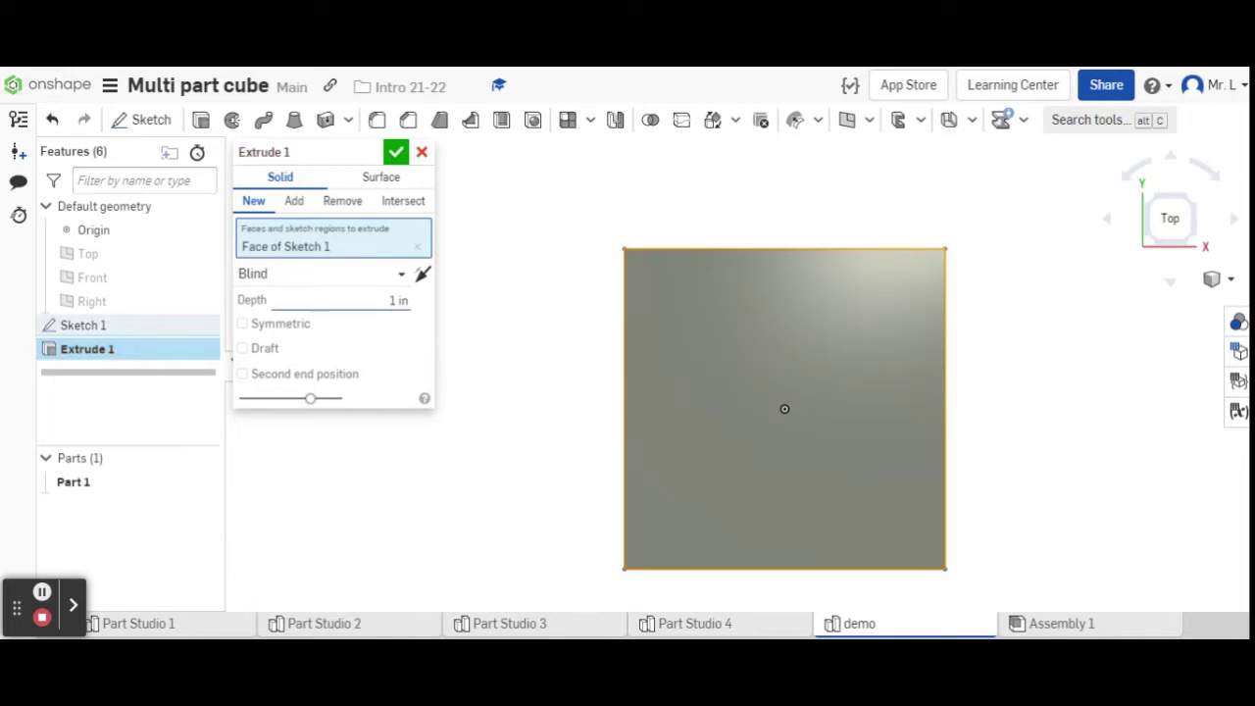
left_click(394, 300)
key("BackSpace")
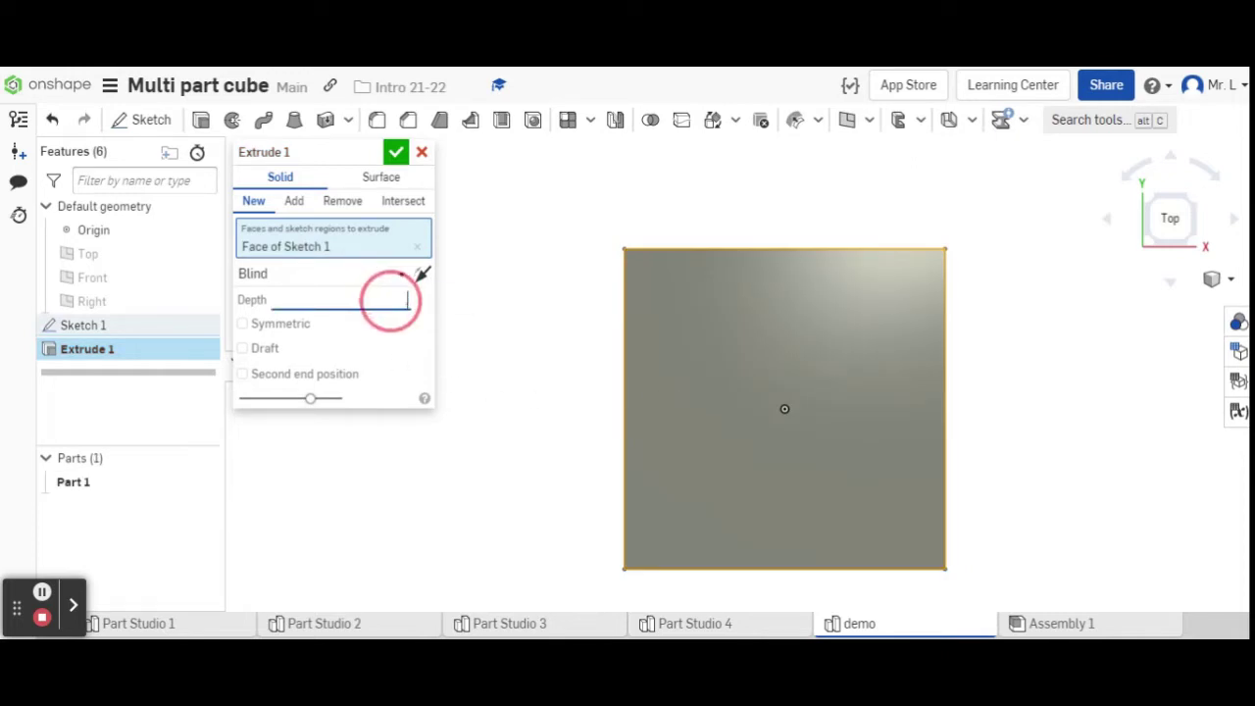
type(".5")
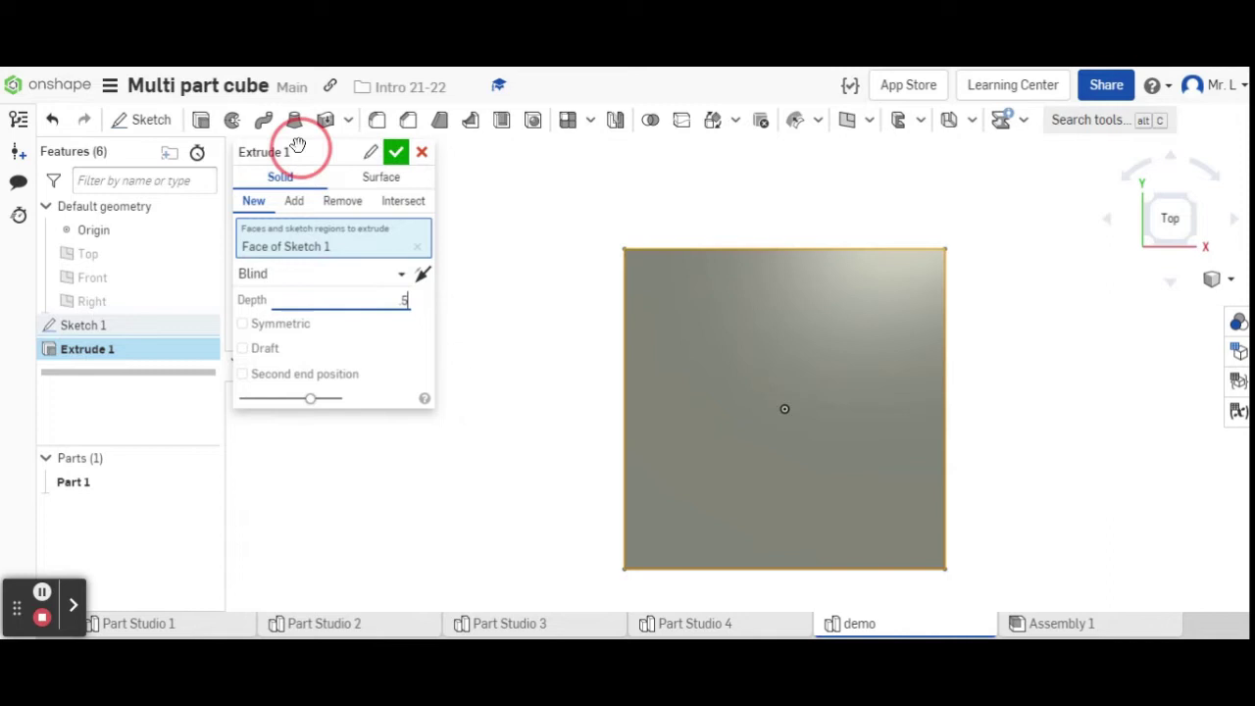
left_click(395, 153)
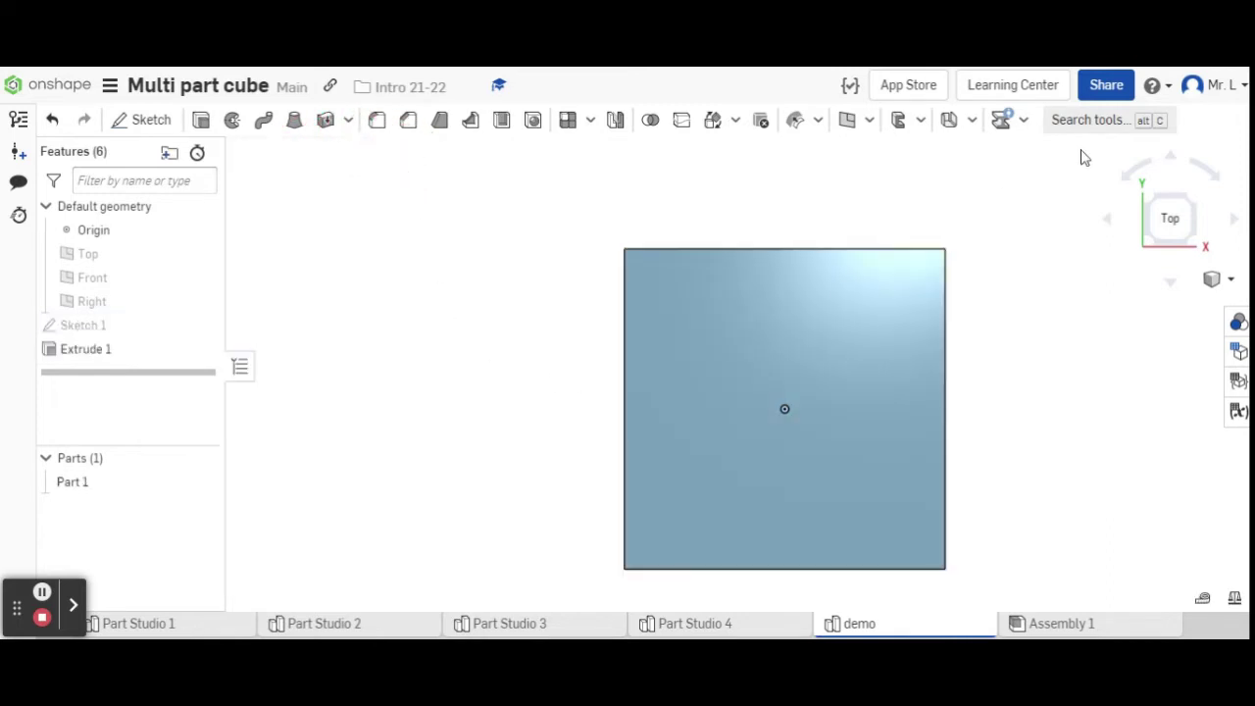
mouse_move(498, 449)
right_mouse_down()
mouse_move(508, 401)
mouse_move(499, 444)
right_mouse_up()
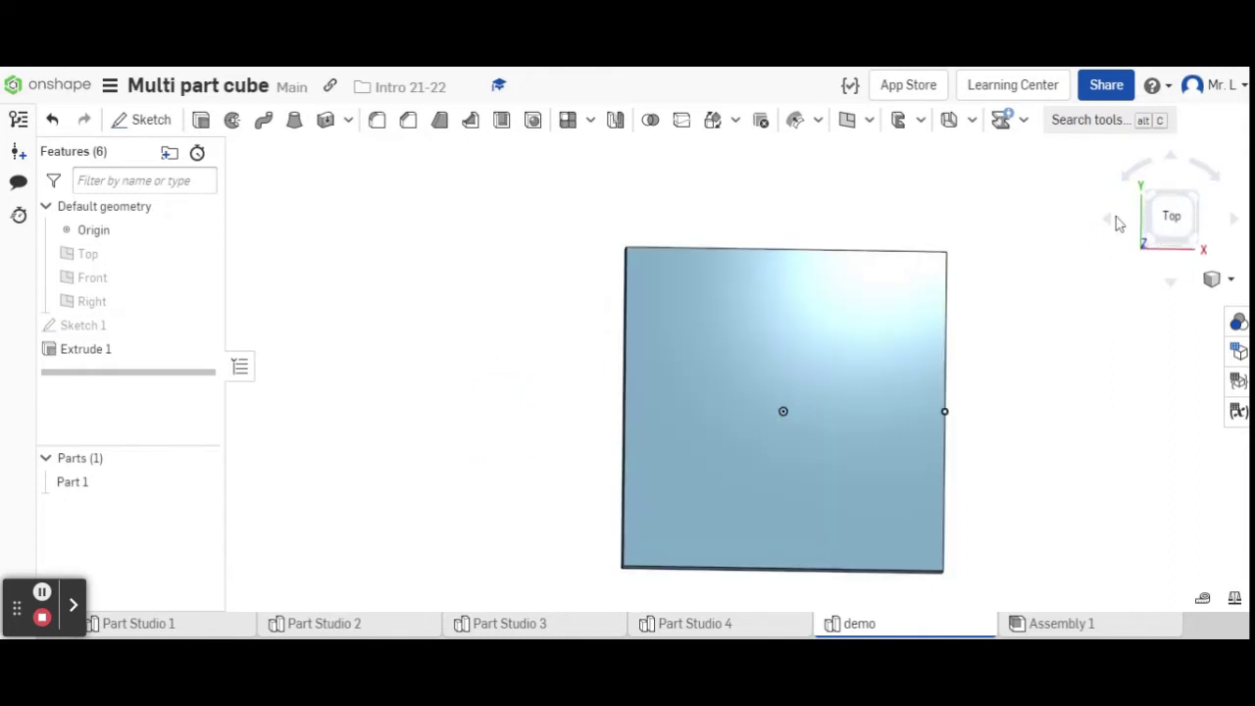
left_click(1159, 226)
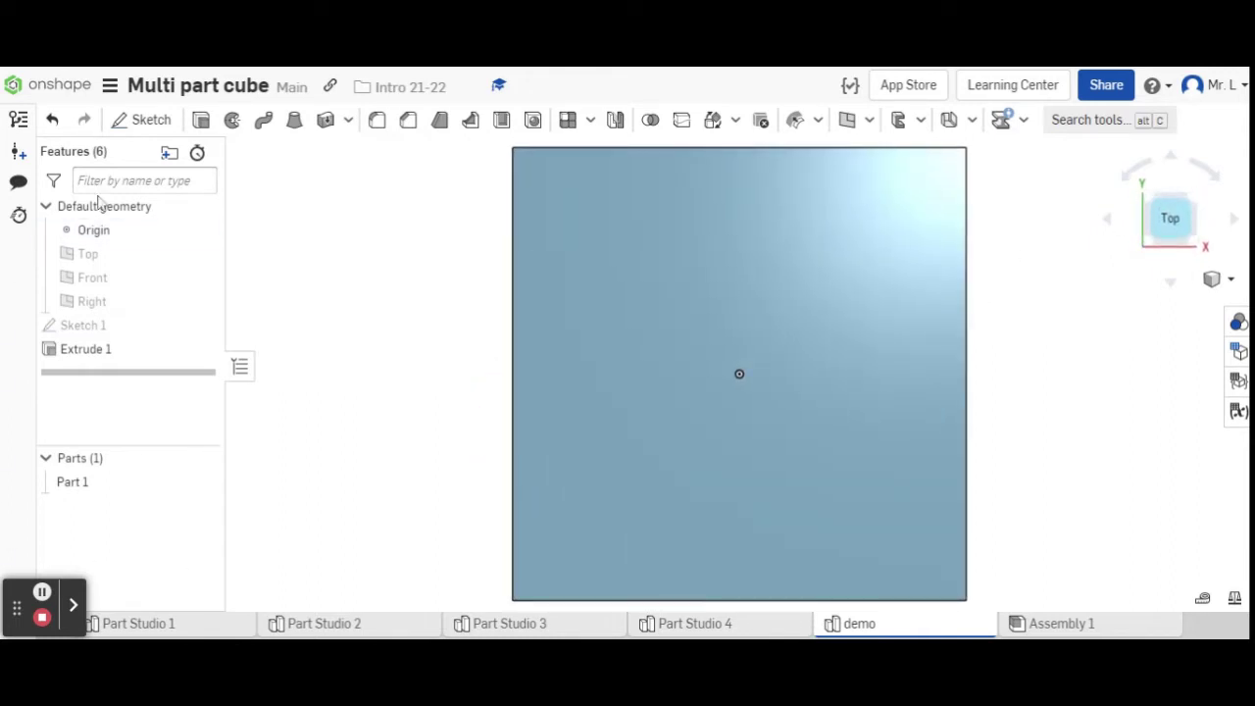
Step: On the plate's top face, draw two 6-inch-tall corner rectangles along the left and right edges
left_click(150, 118)
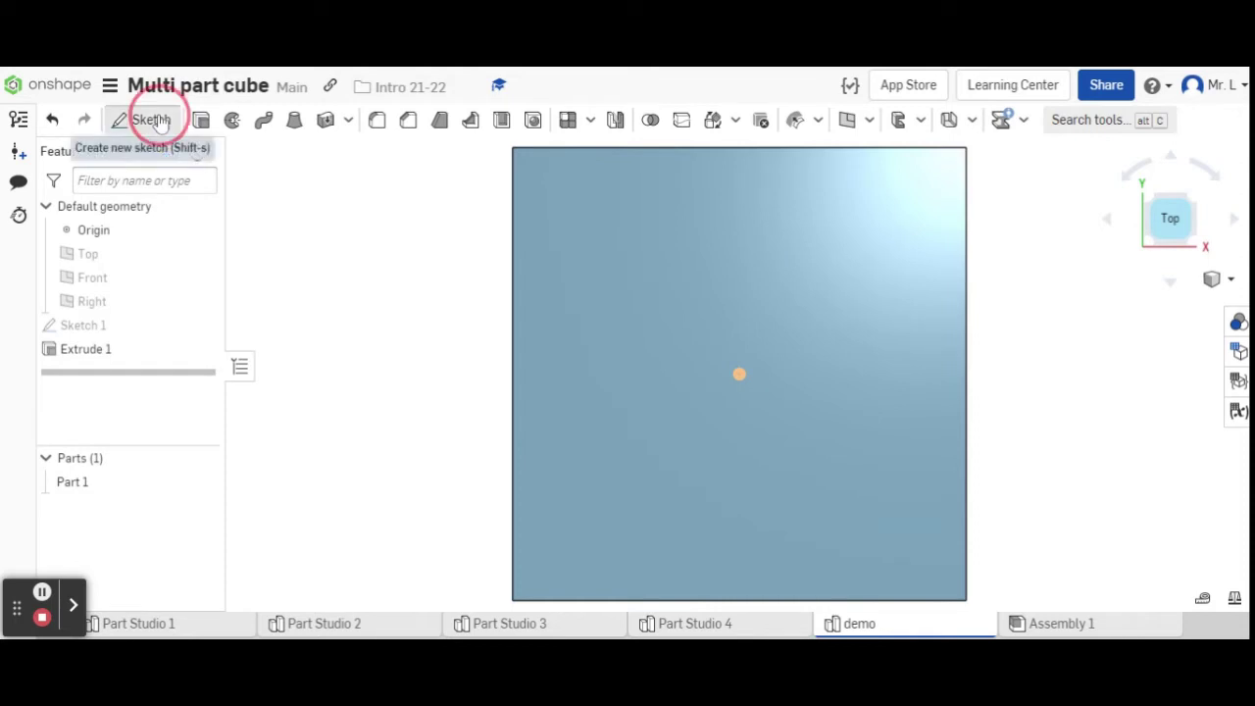
left_click(643, 310)
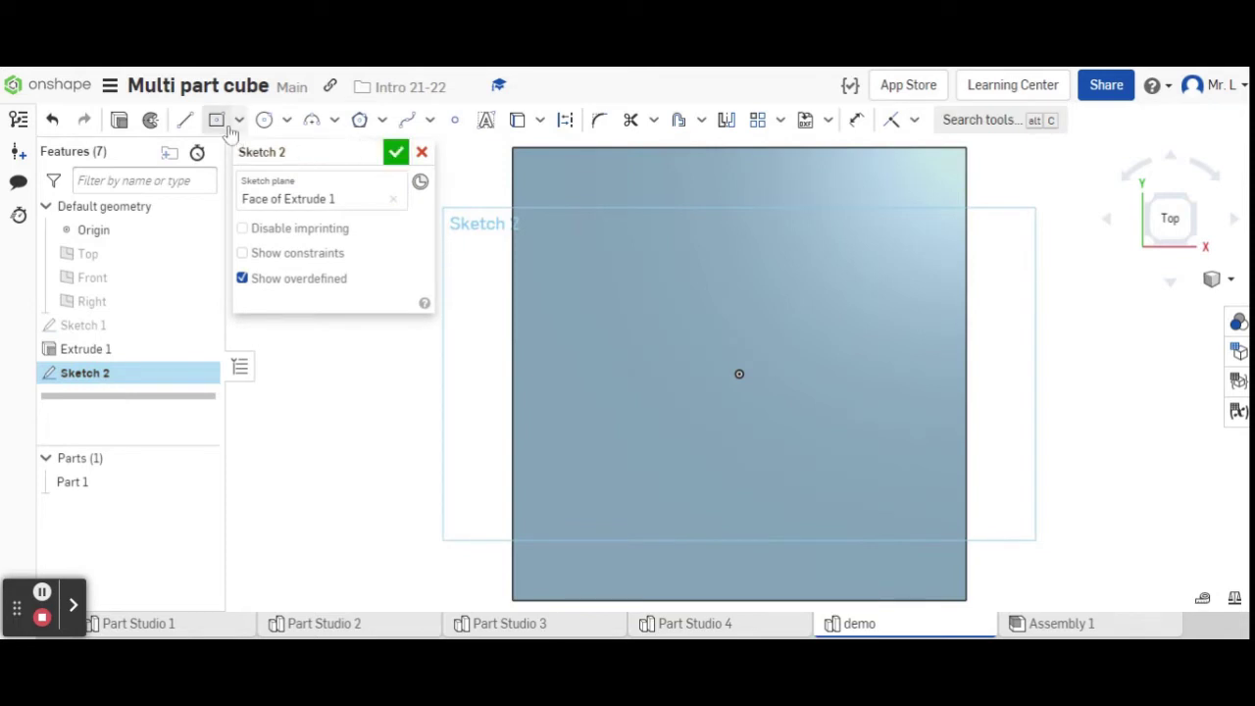
left_click(240, 122)
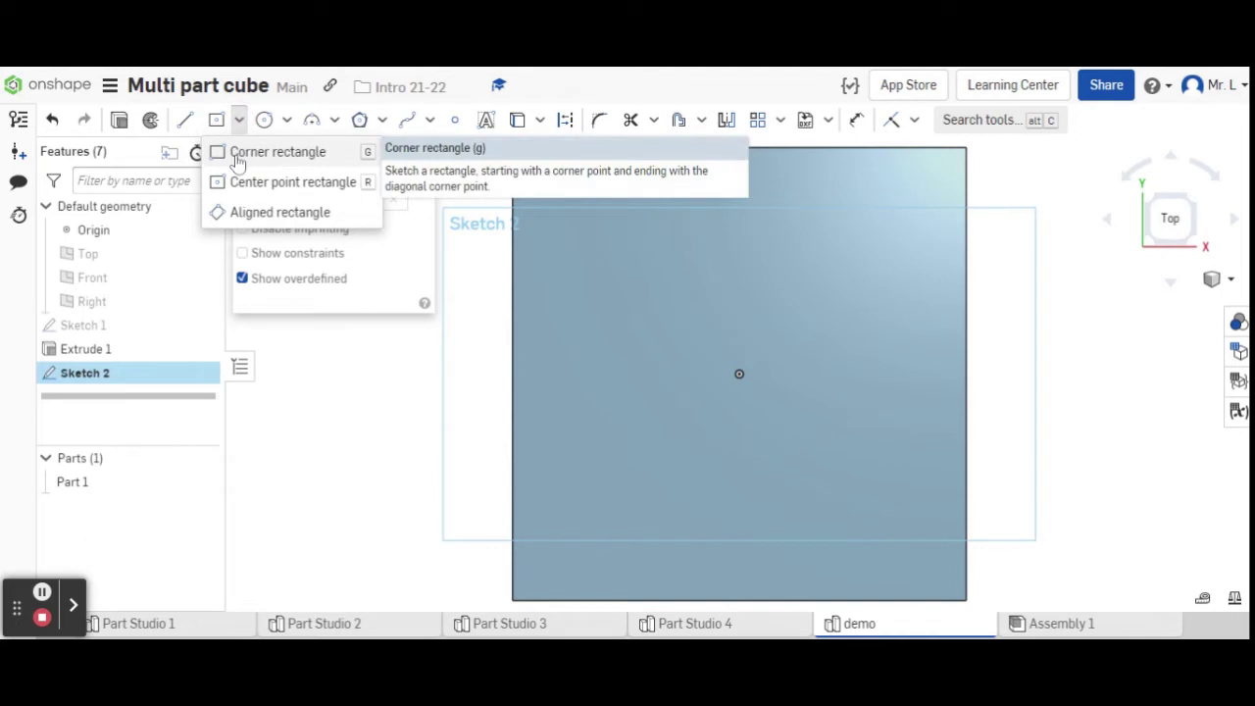
left_click(237, 154)
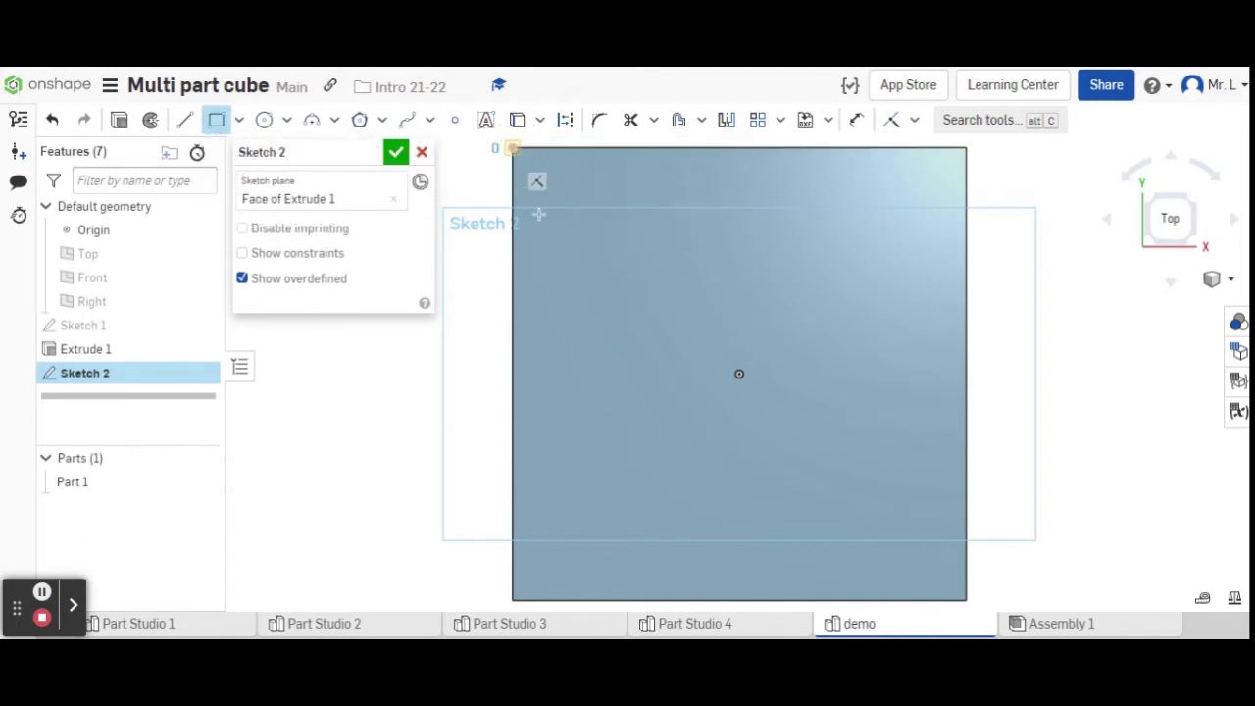
left_click(512, 147)
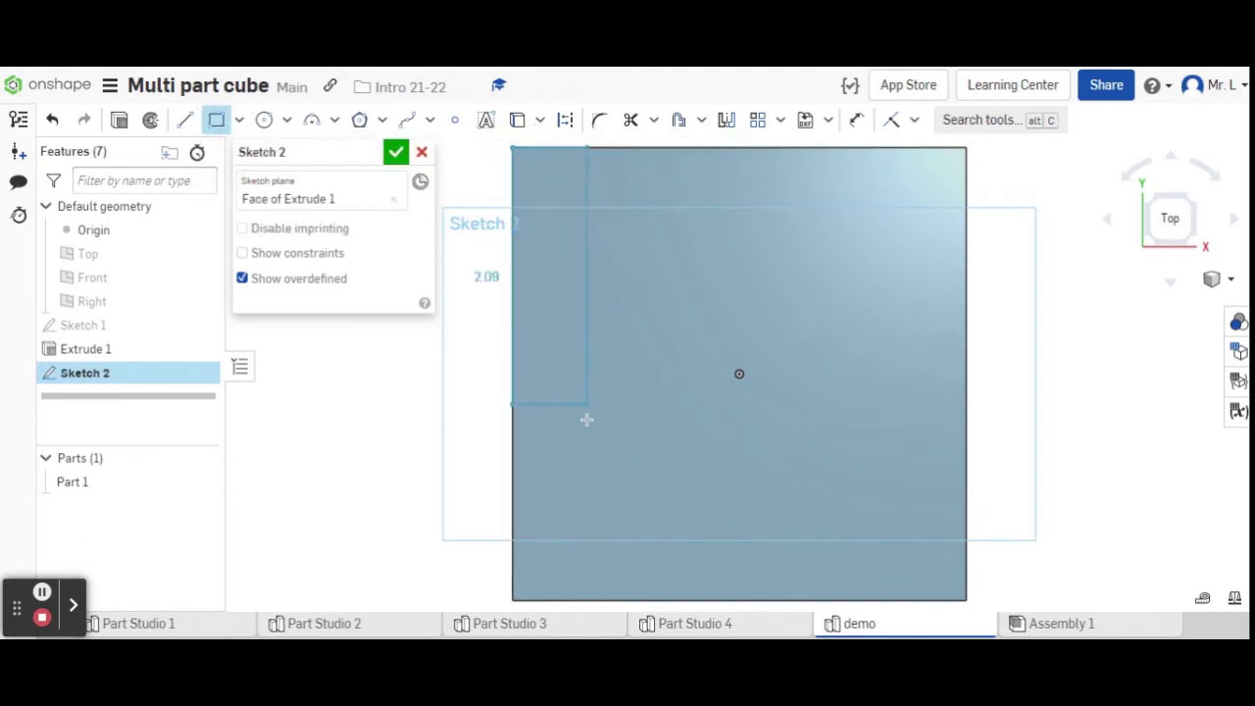
left_click(598, 599)
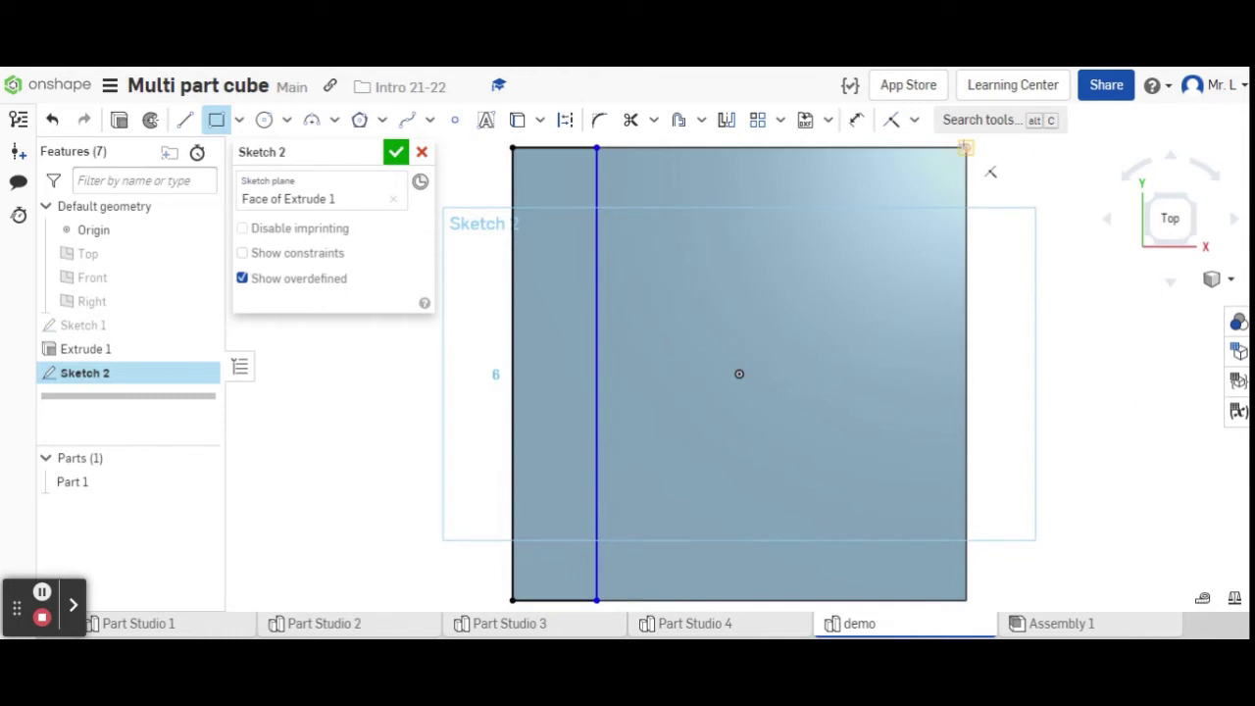
left_click(966, 147)
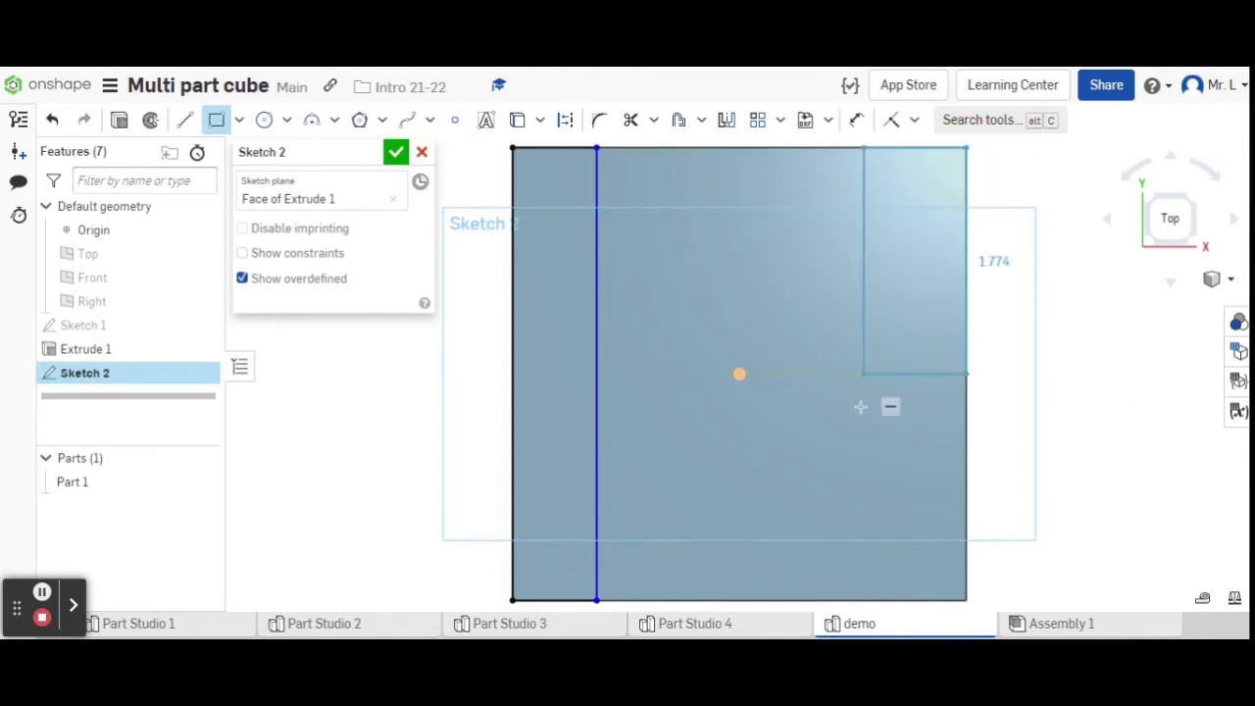
left_click(870, 599)
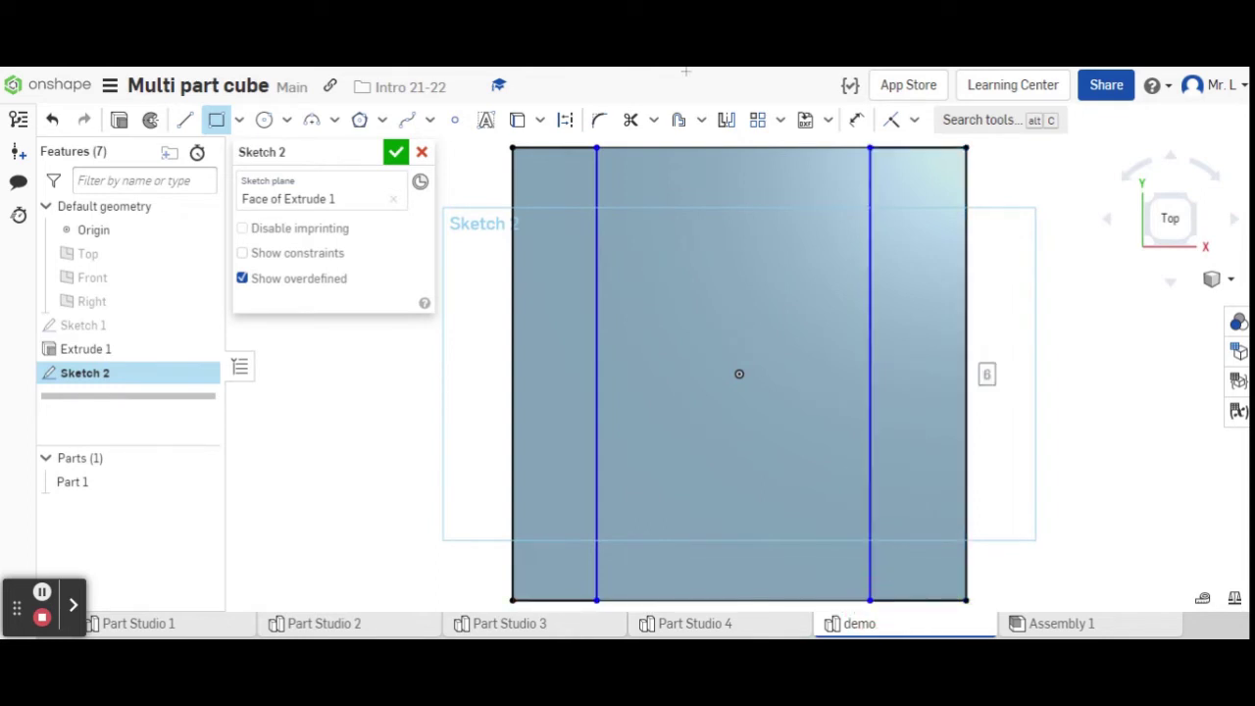
Step: Dimension the left strip's top edge to a 0.5 in width
left_click(856, 119)
scroll(699, 208, "down", 2)
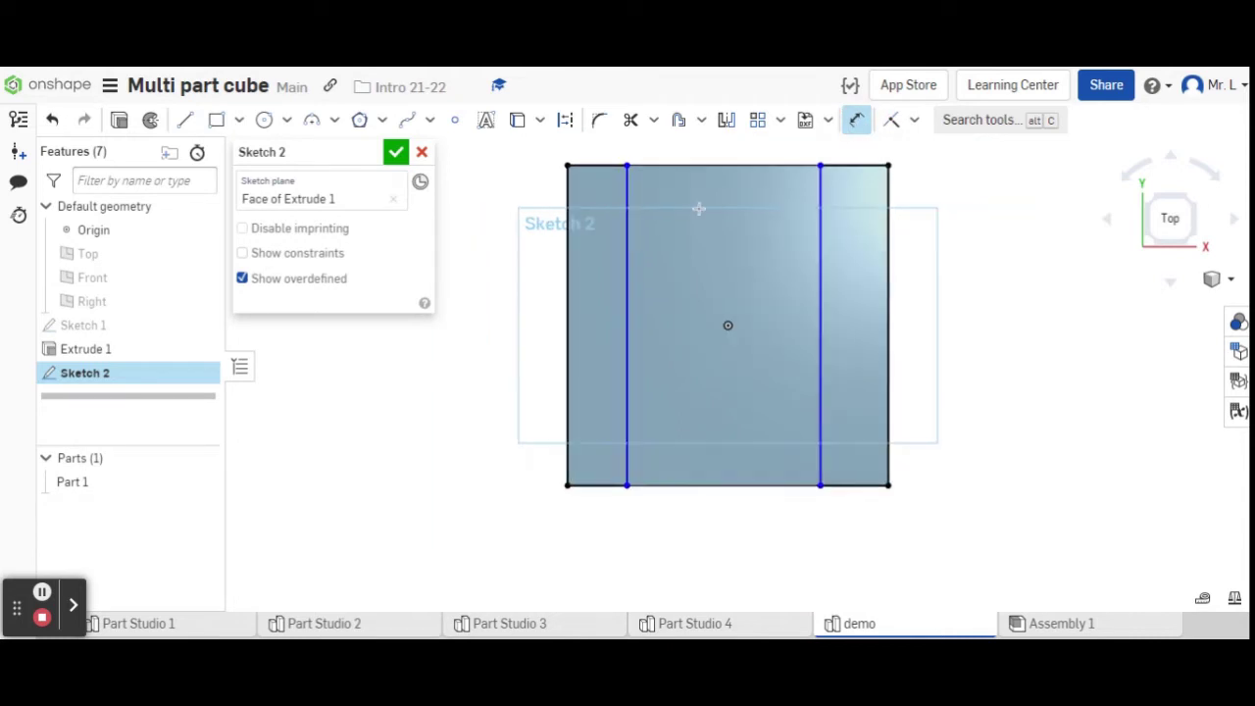
left_click(608, 166)
left_click(597, 148)
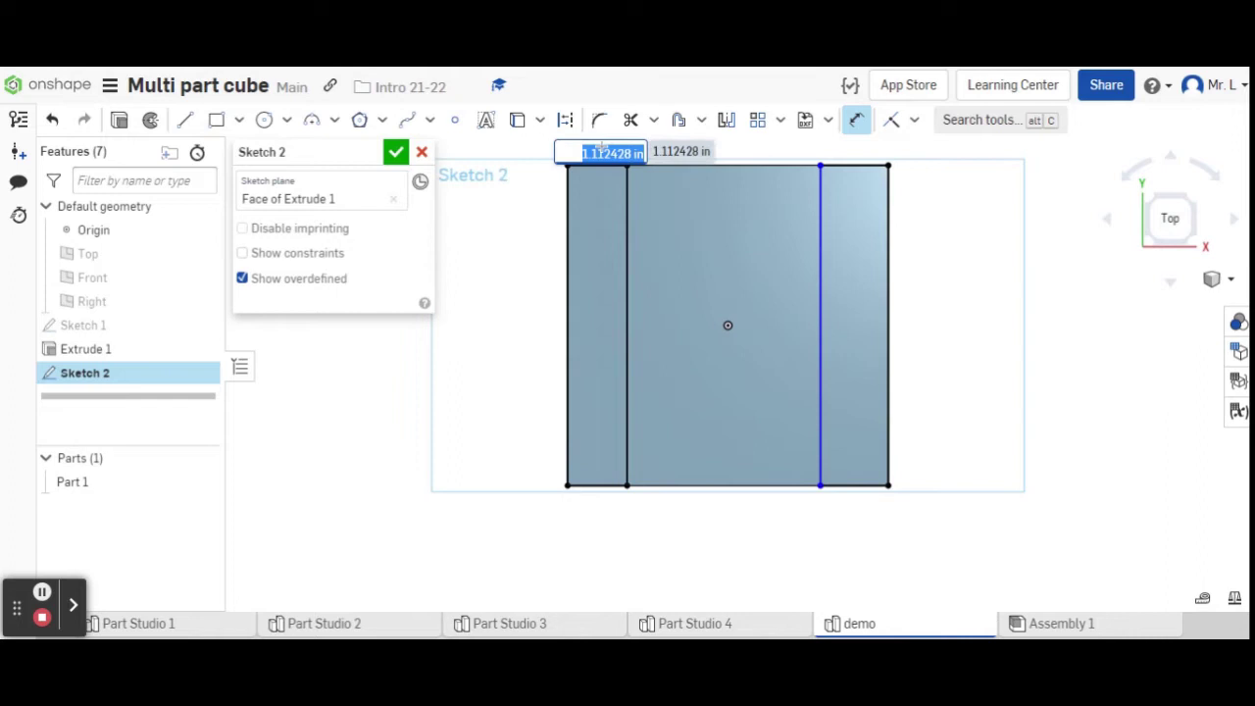
type("5")
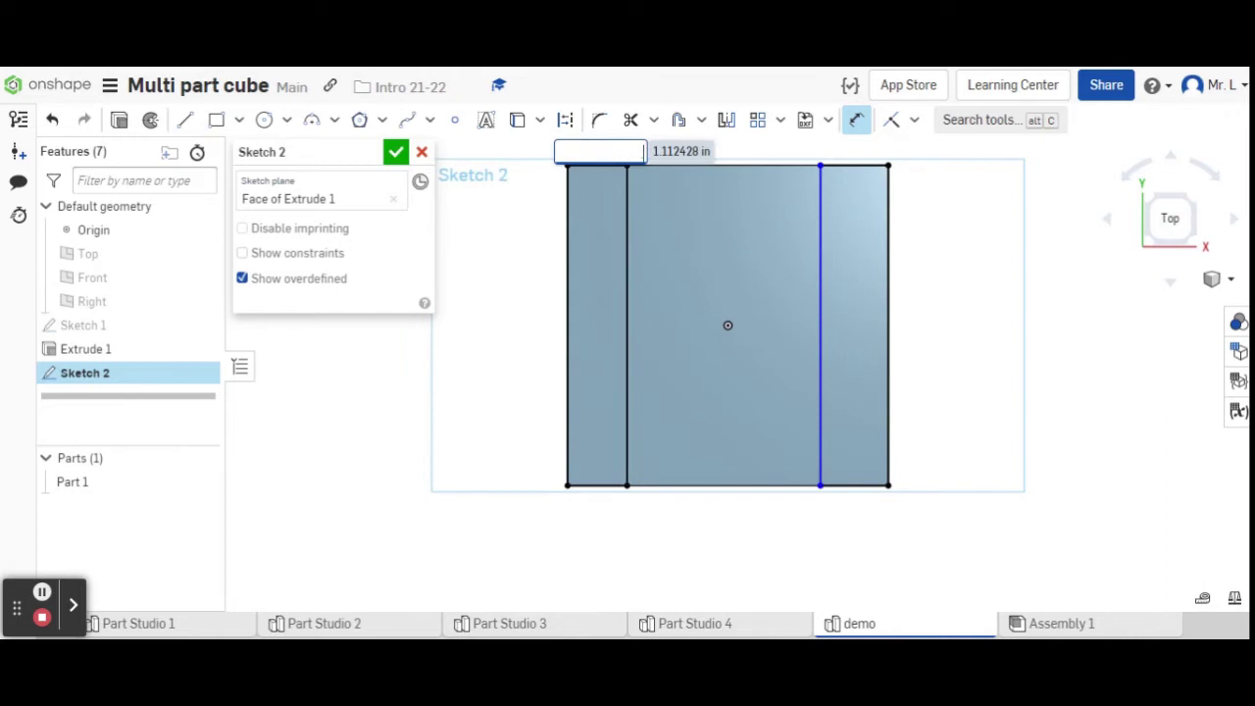
key("Return")
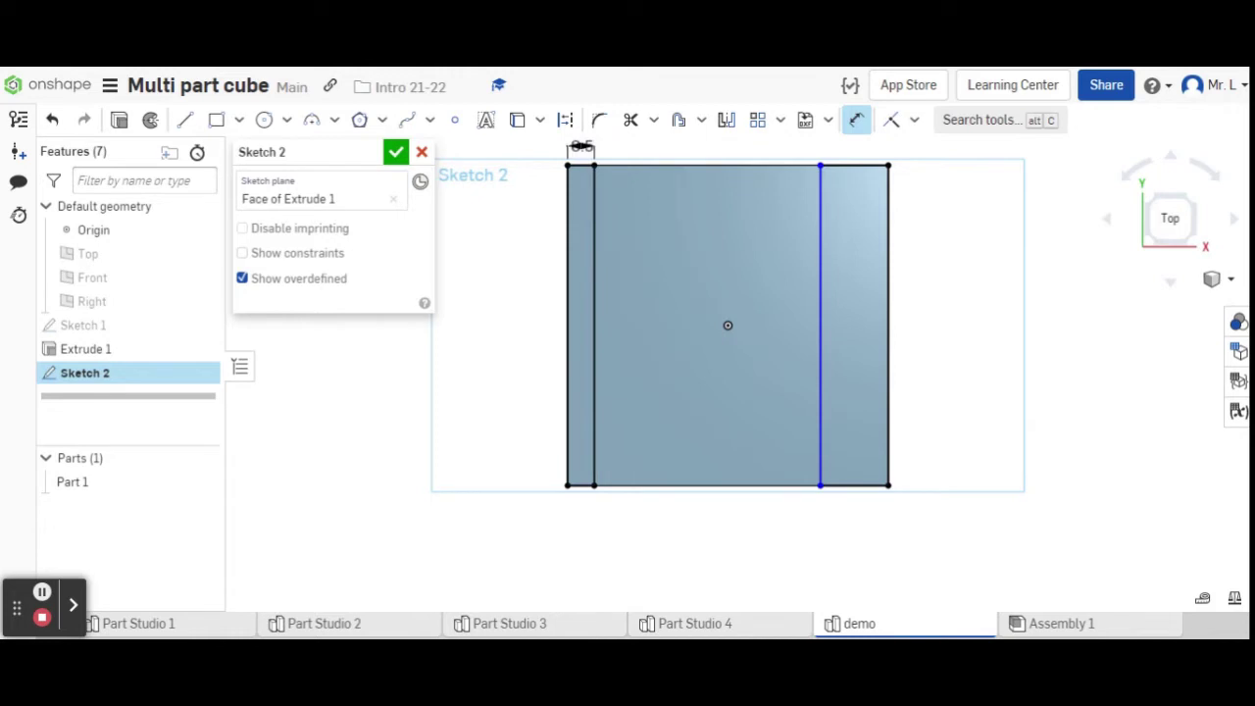
Step: Set the right strip's width to 0.5 in and finish Sketch 2
left_click(850, 164)
left_click(849, 149)
key("BackSpace")
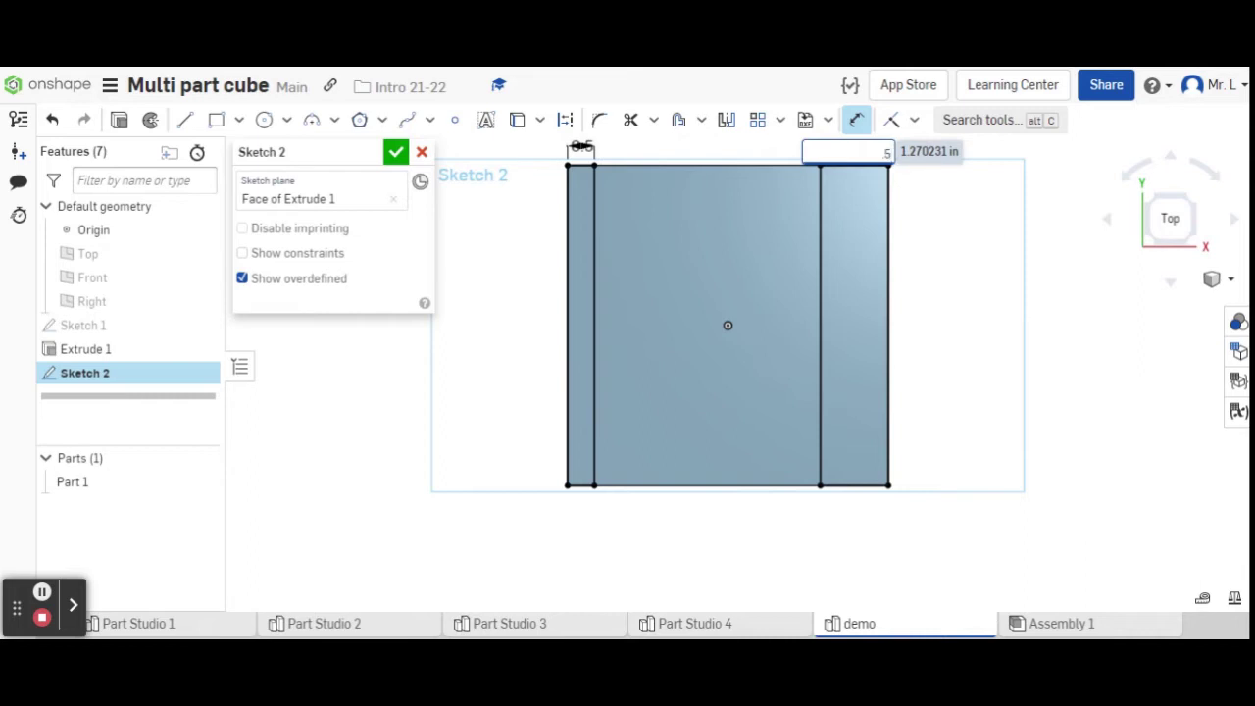
key("Return")
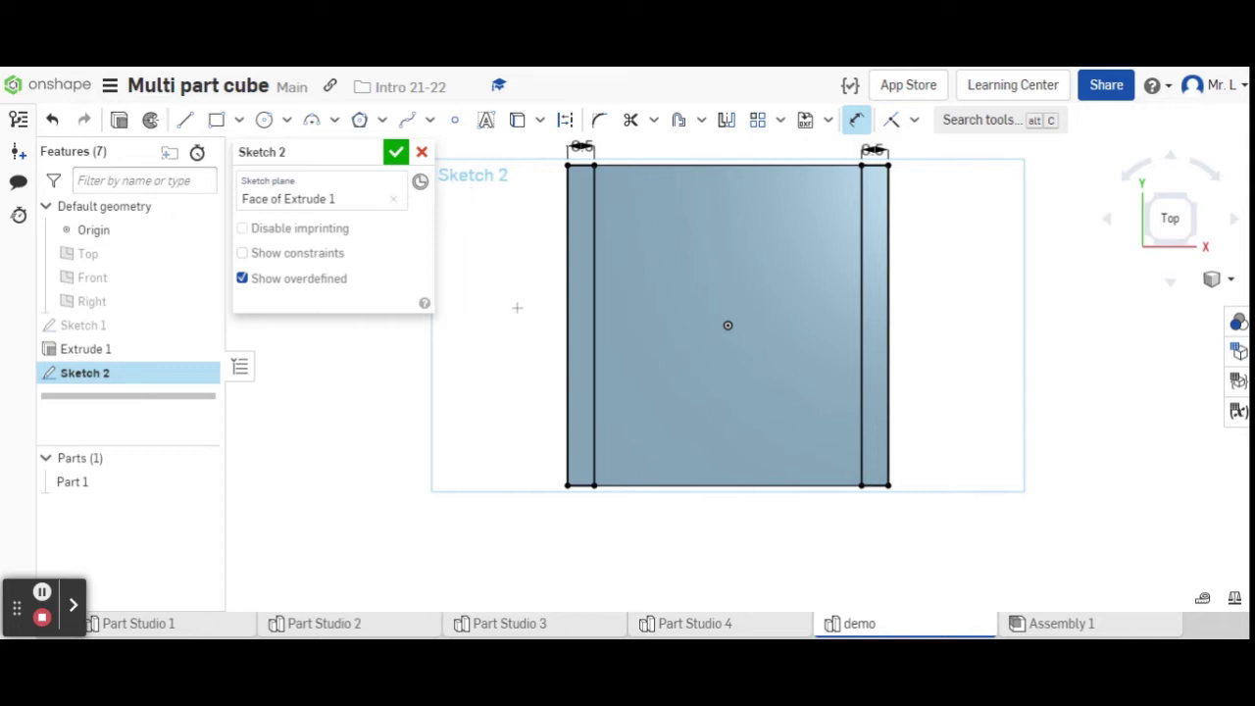
left_click(396, 152)
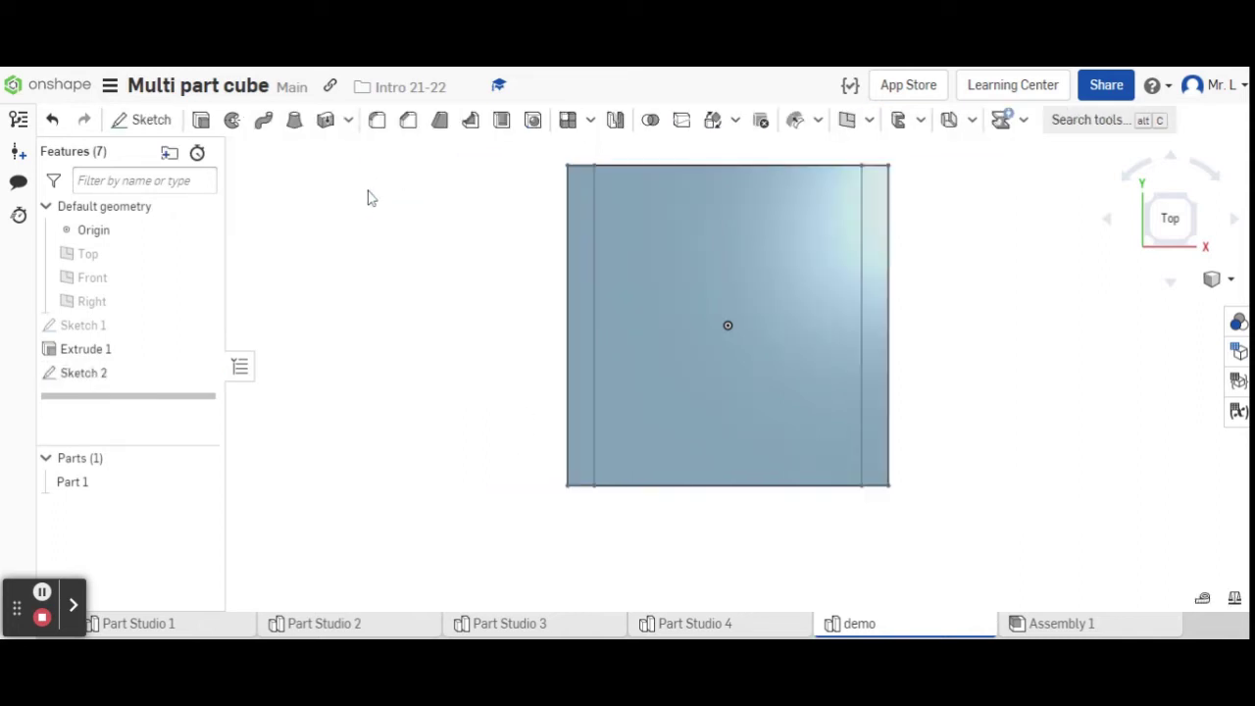
Step: Extrude both side strips 5 in, adding them to Part 1 as walls
left_click(200, 119)
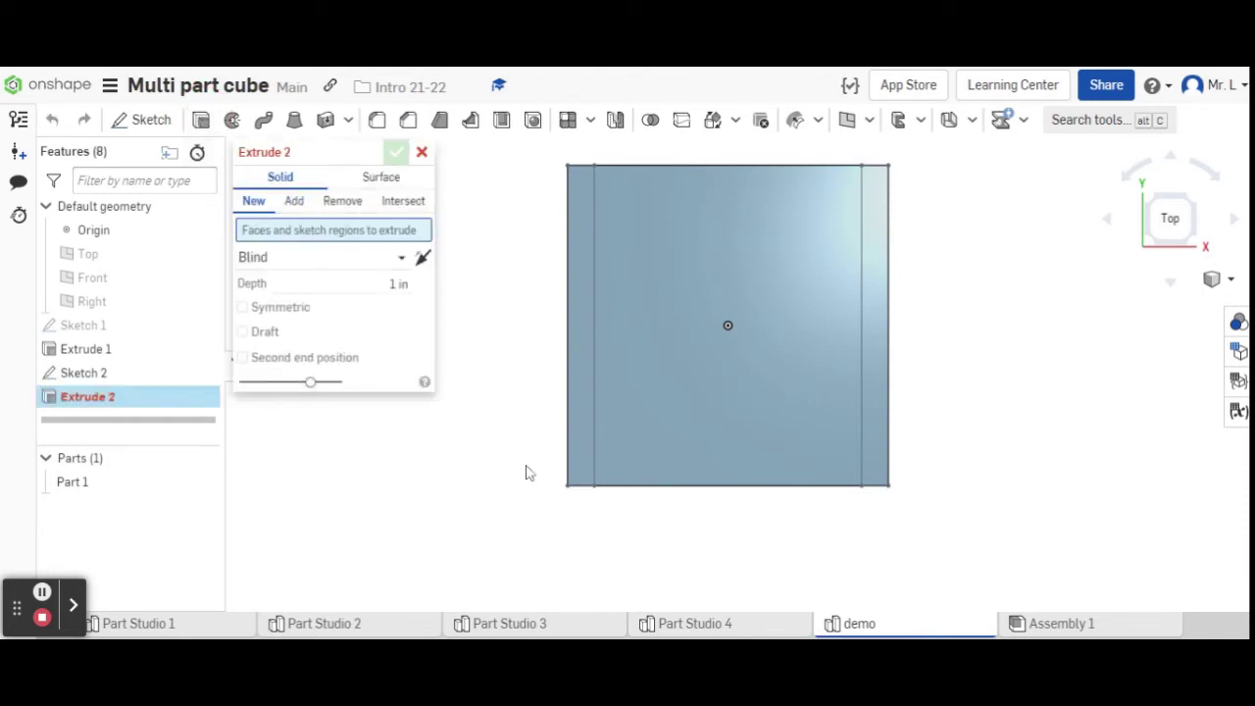
left_click(576, 200)
left_click(872, 231)
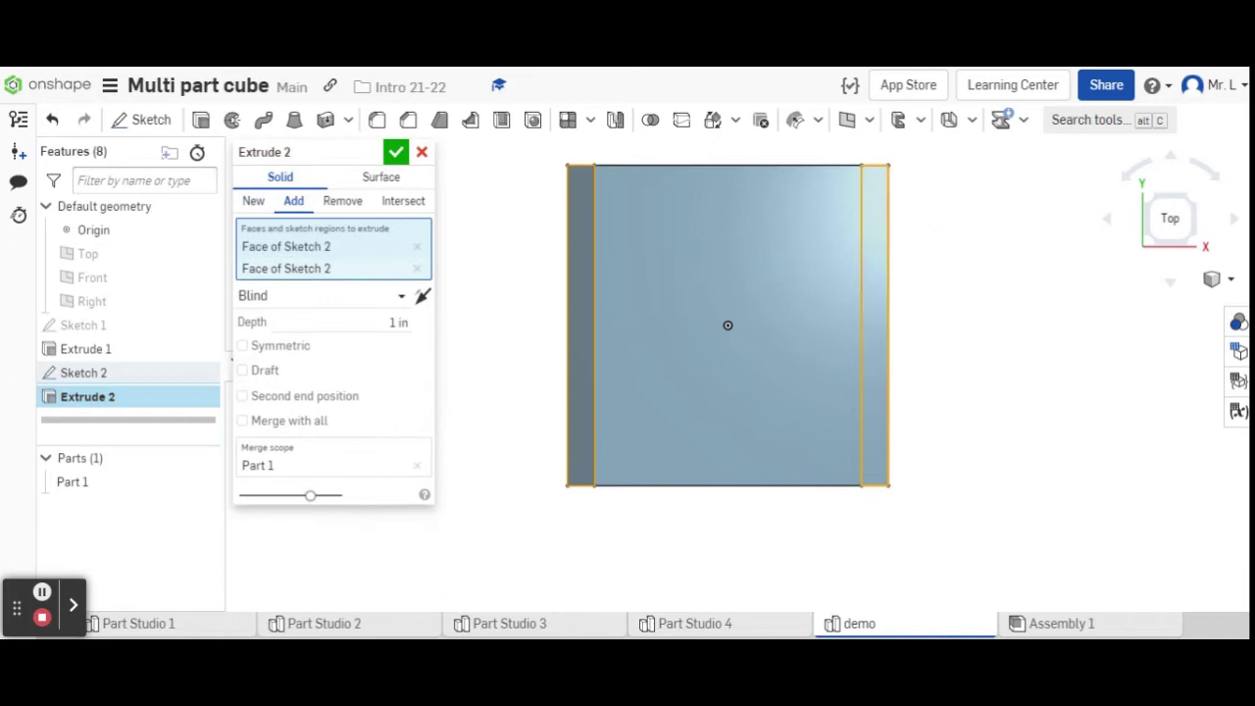
left_click(350, 323)
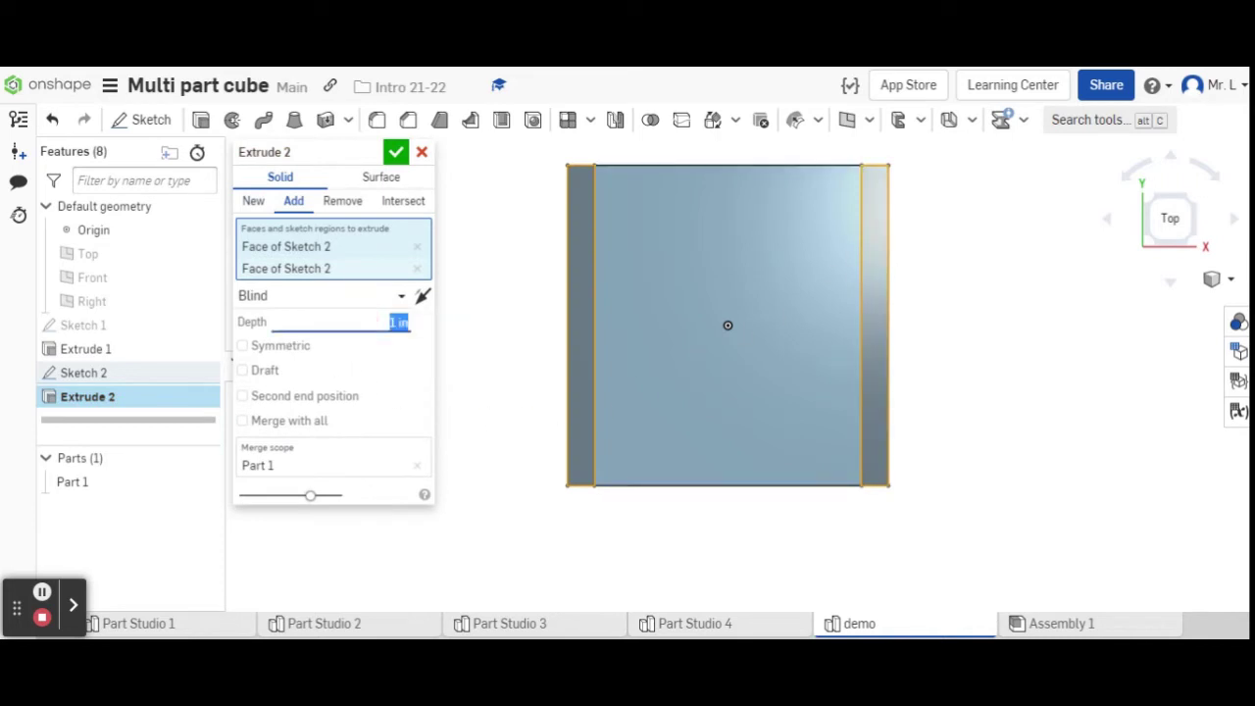
type("5")
left_click(396, 152)
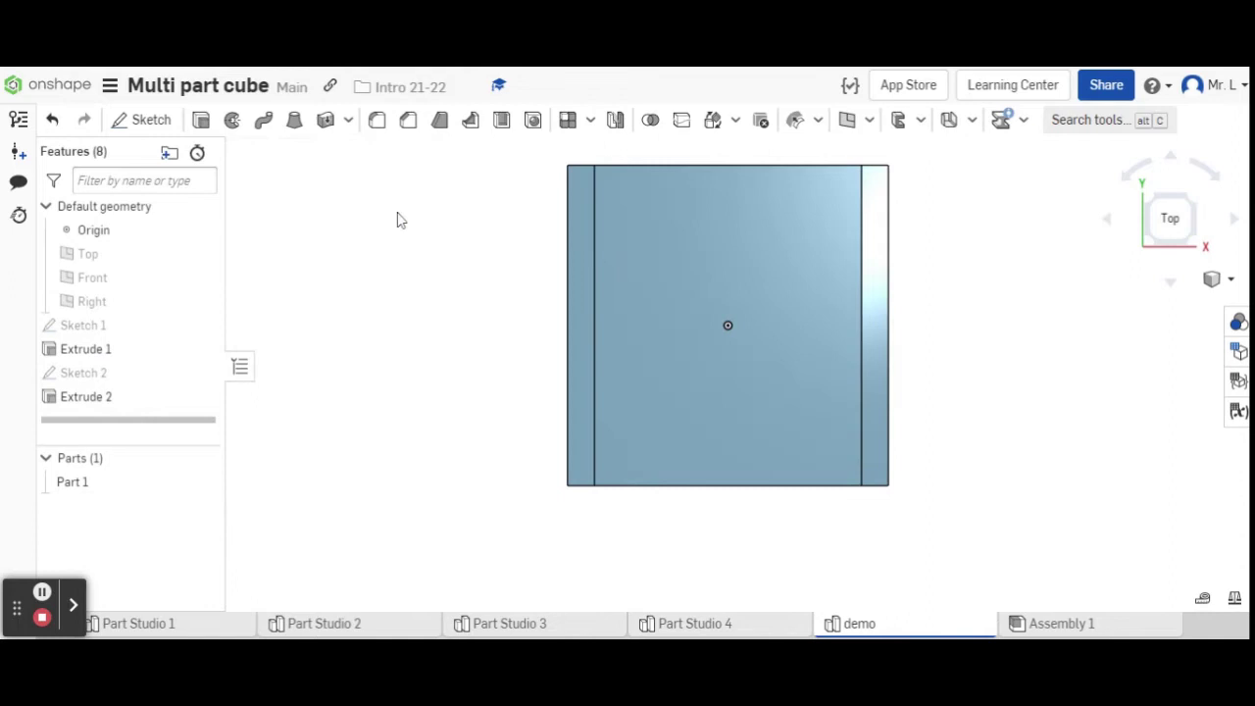
left_click(425, 431)
Step: Edit Extrude 2 to use New instead of Add, making the walls Parts 2 and 3
right_click_drag(426, 431, 420, 344)
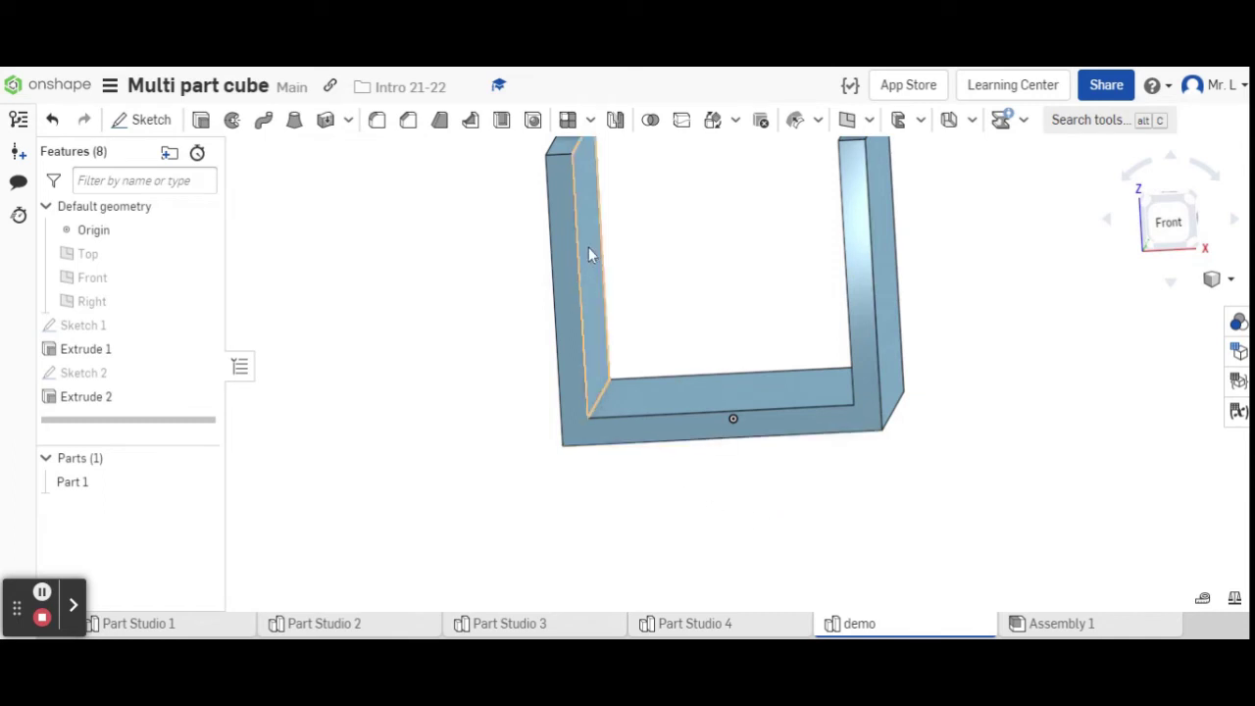
right_click_drag(362, 296, 367, 378)
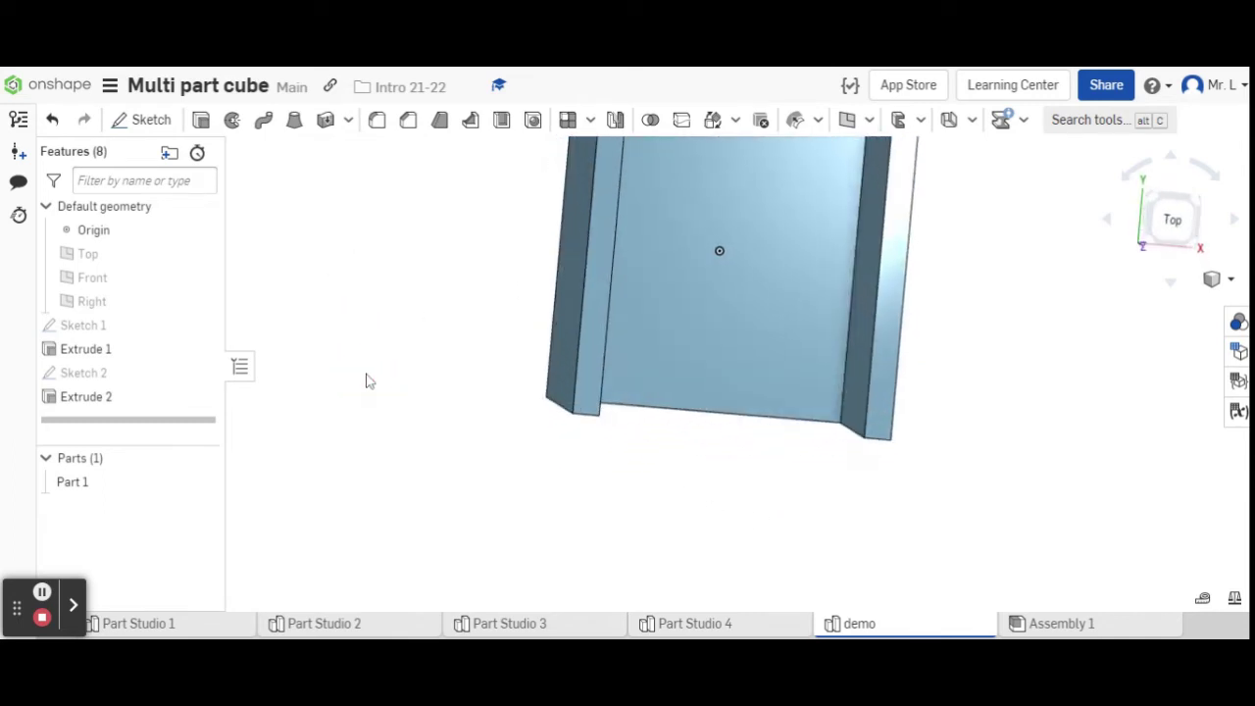
double_click(74, 398)
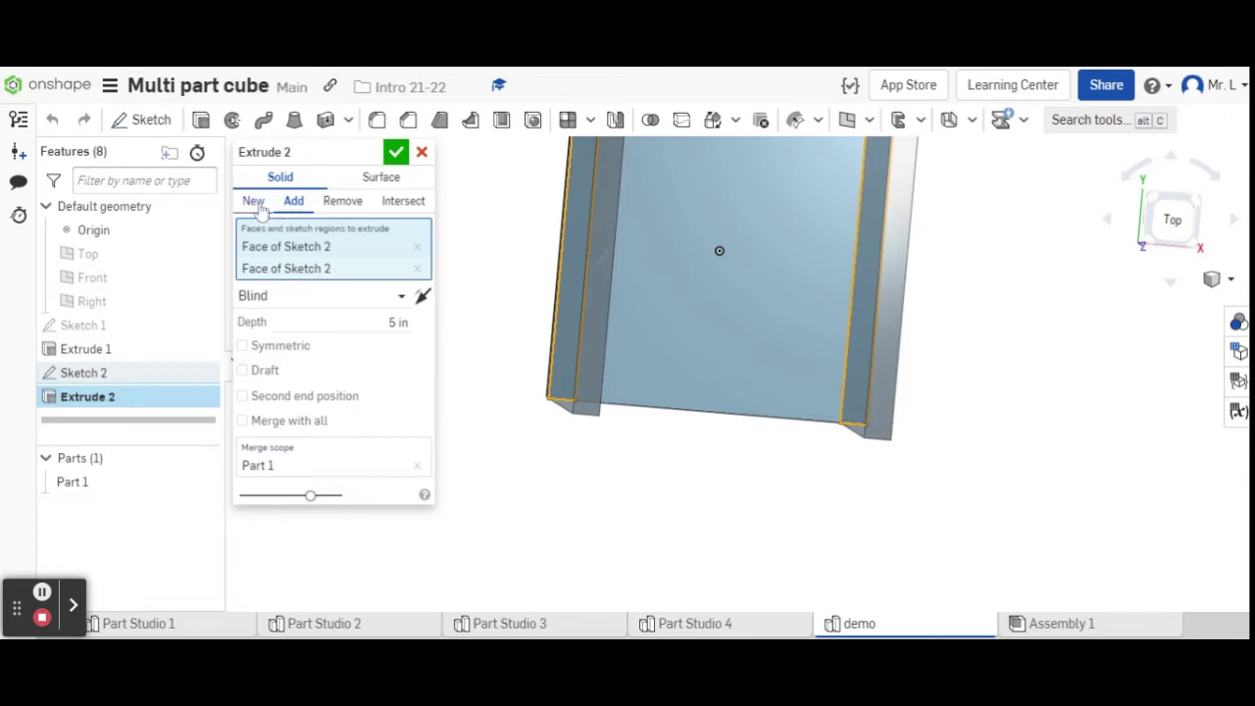
left_click(255, 202)
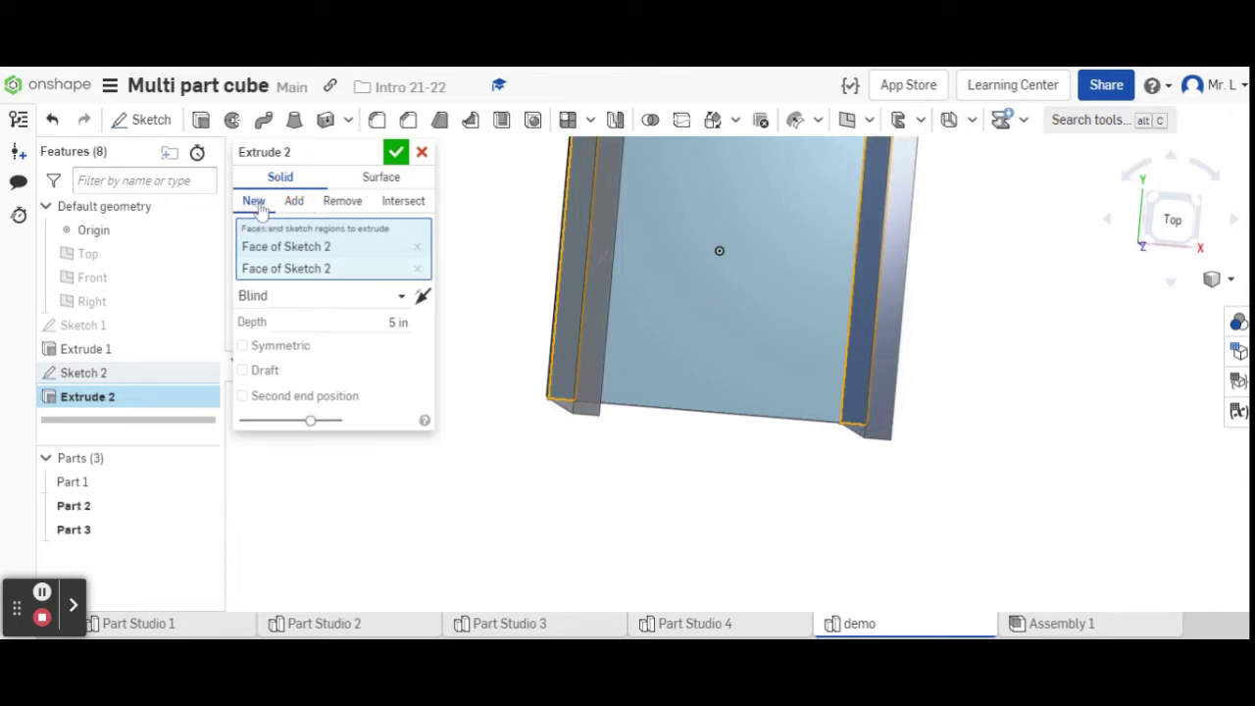
left_click(394, 153)
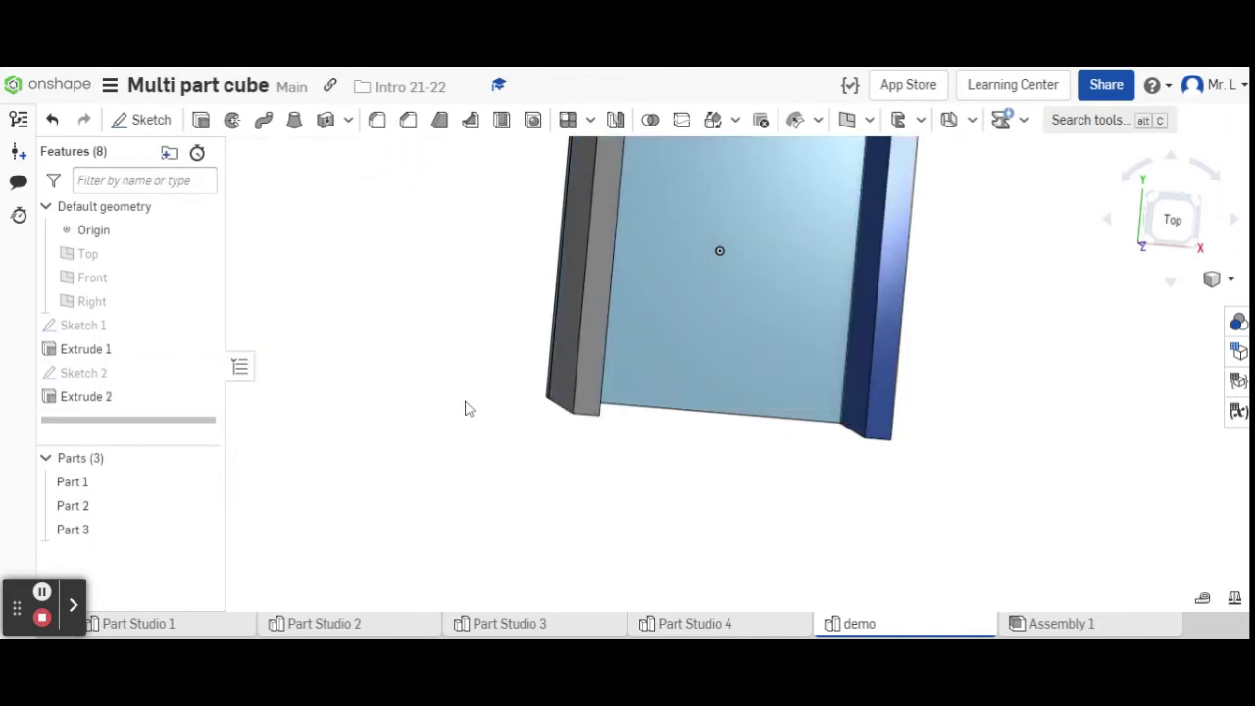
left_click(667, 561)
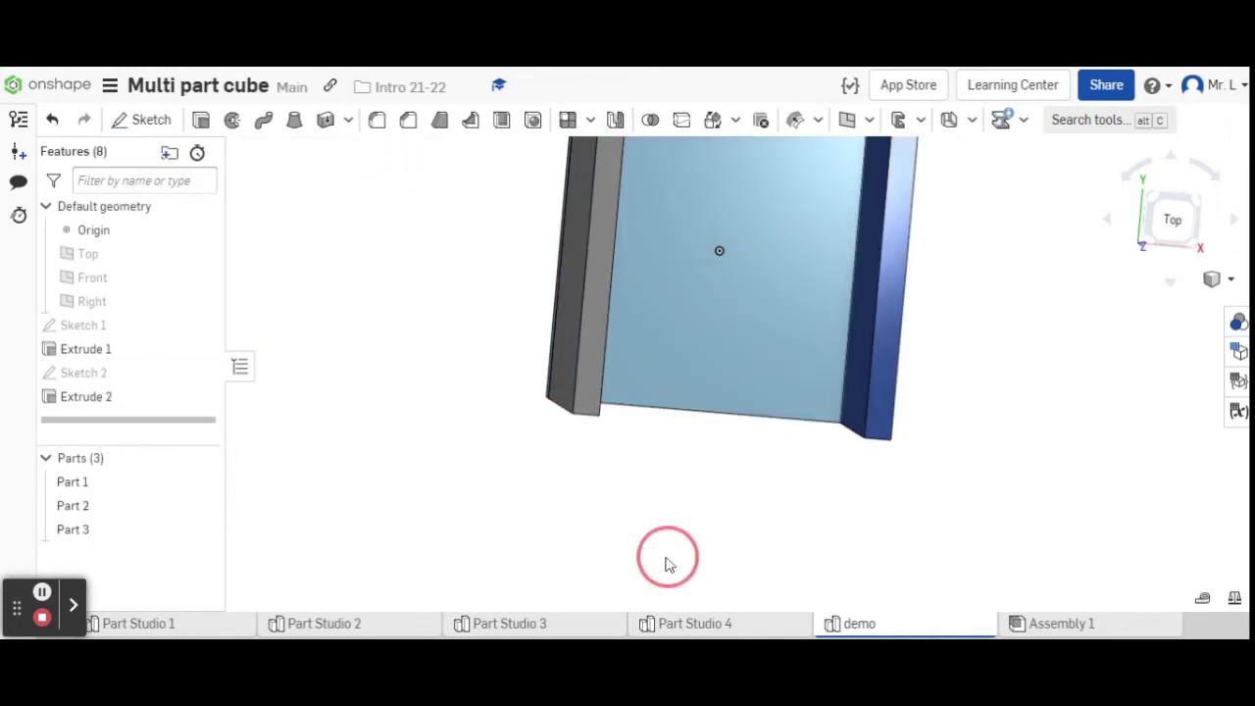
right_click_drag(667, 563, 673, 496)
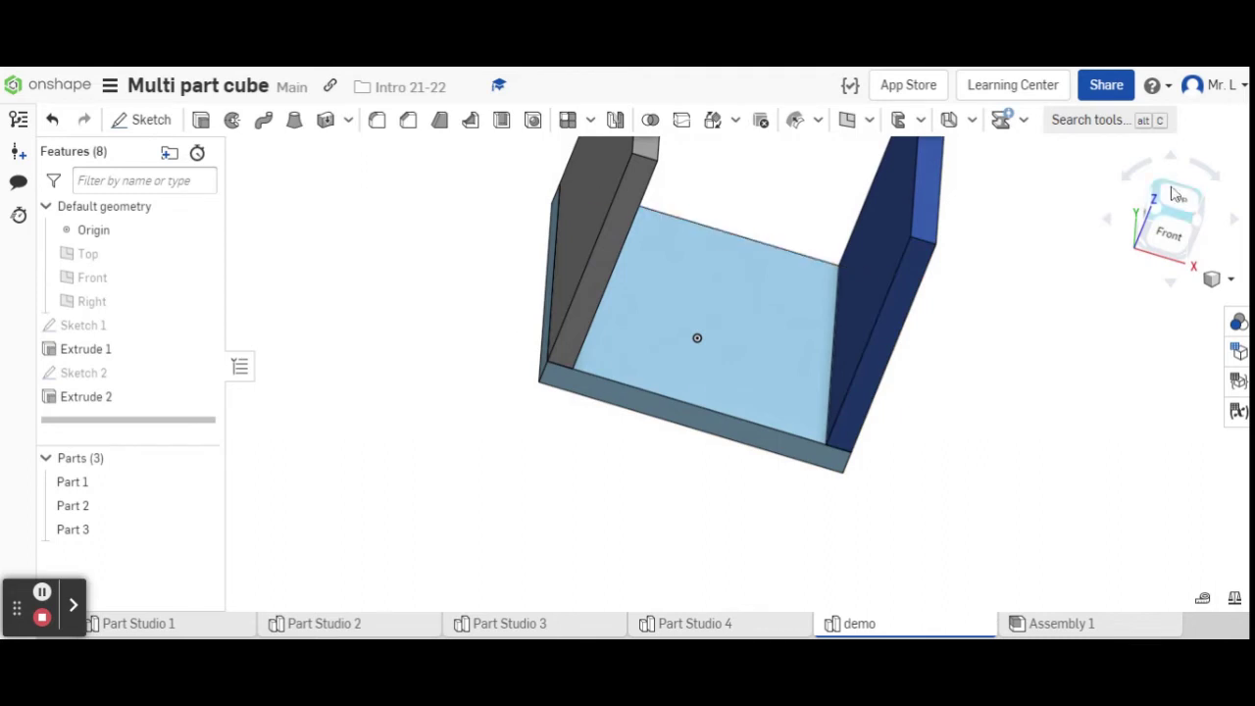
Step: Start Sketch 3 on the base face and draw a thin rectangle between the walls' top ends
left_click(1177, 195)
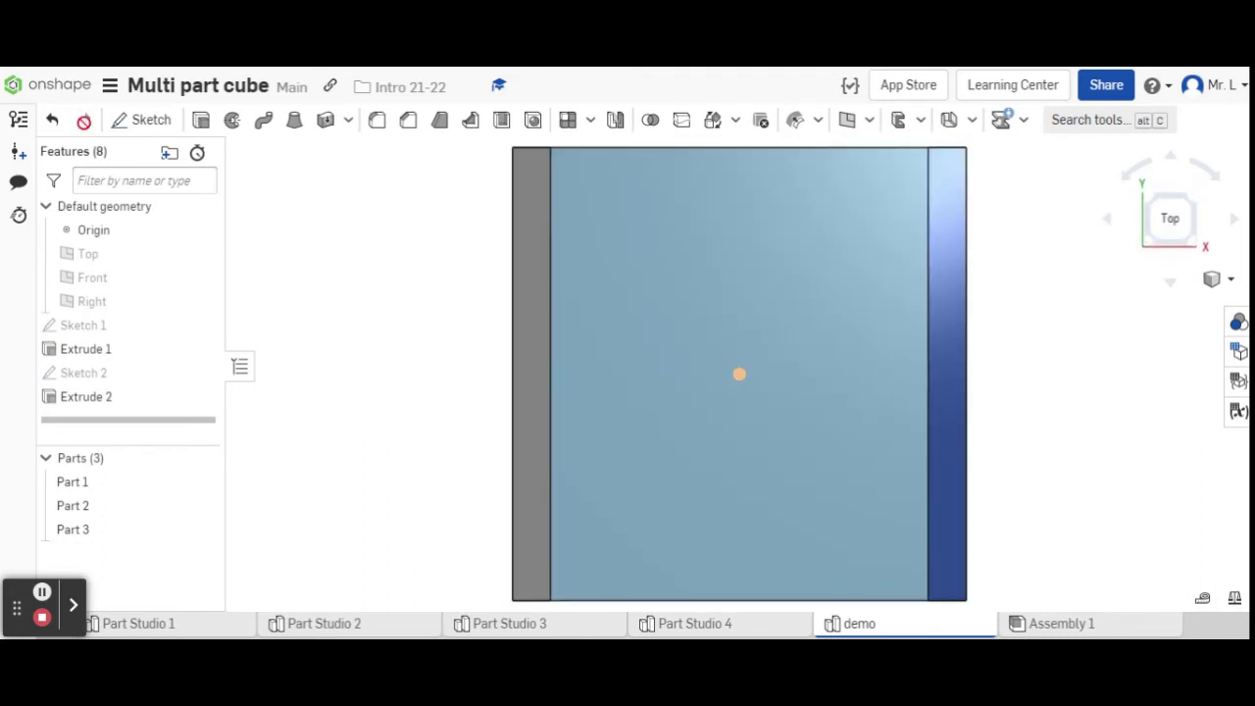
left_click(142, 120)
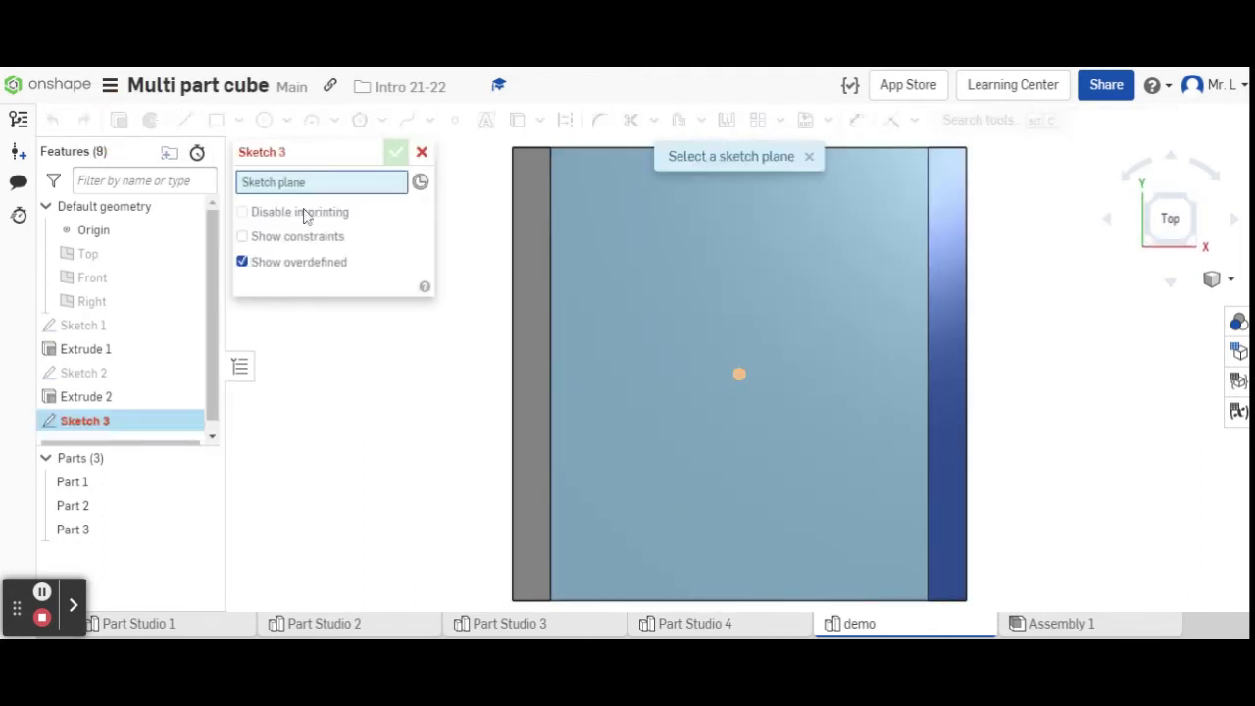
left_click(677, 354)
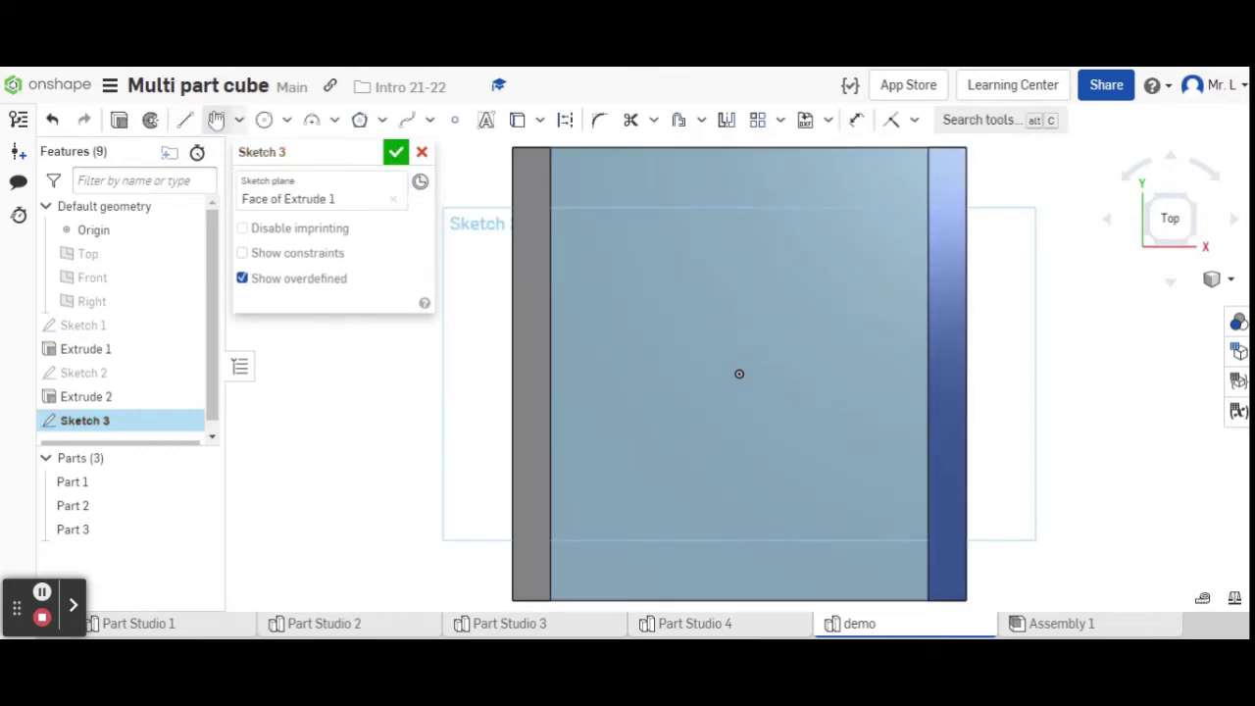
left_click(215, 120)
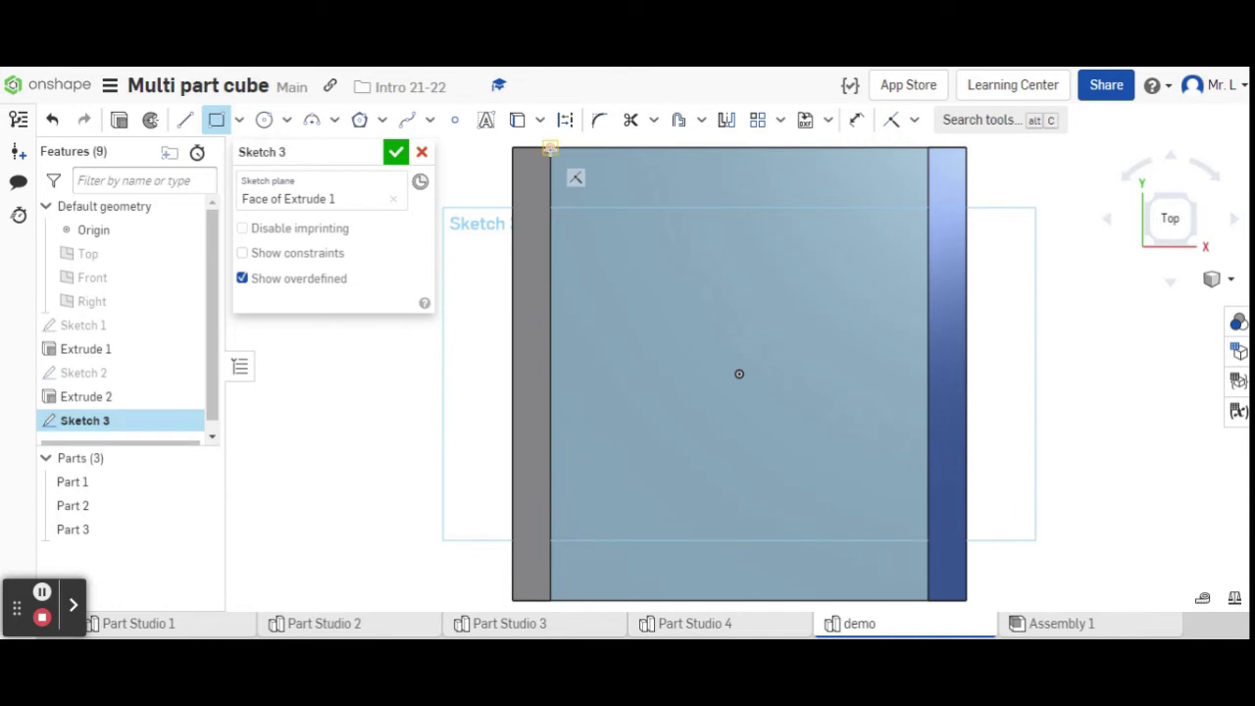
left_click(550, 149)
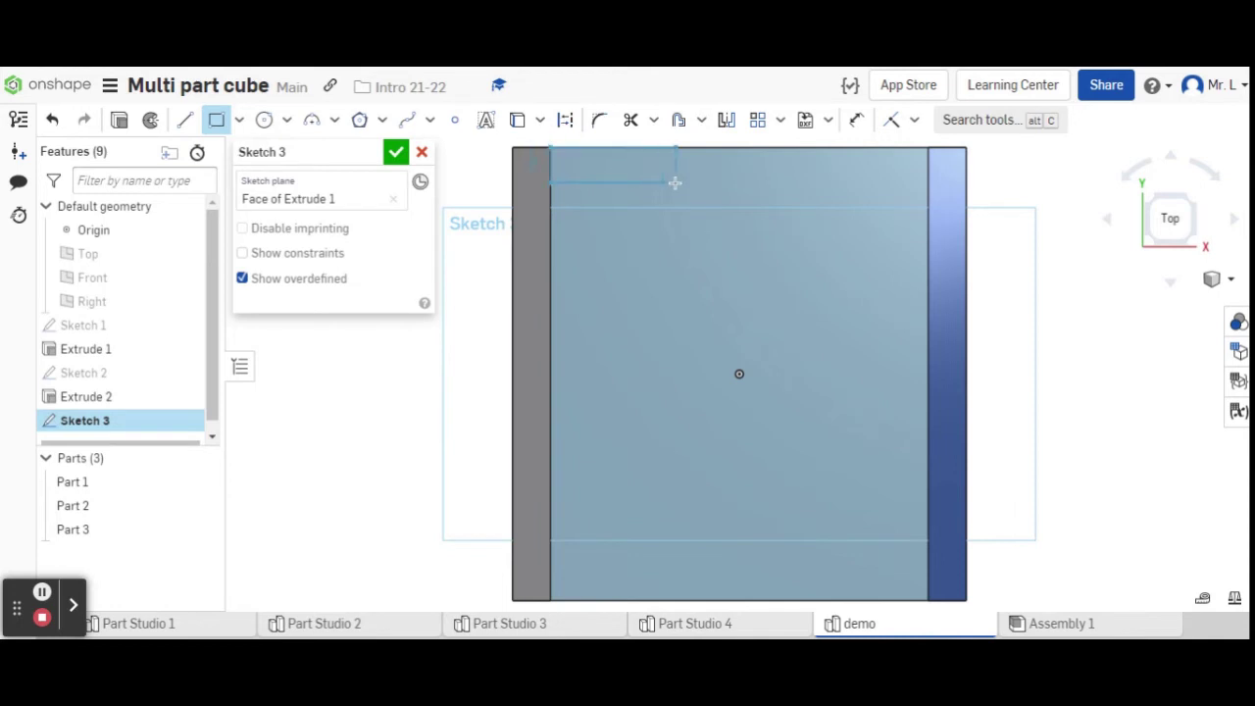
left_click(927, 184)
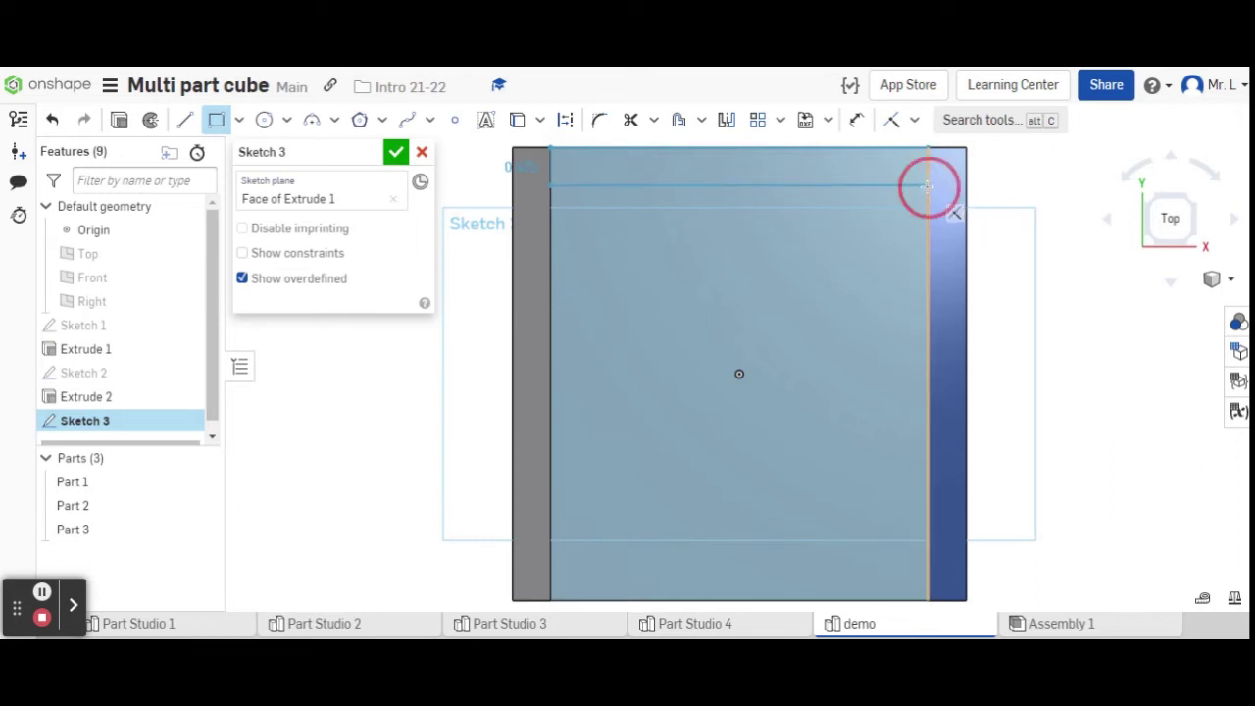
Step: Dimension the strip's height to 0.5 in and finish Sketch 3
left_click(858, 120)
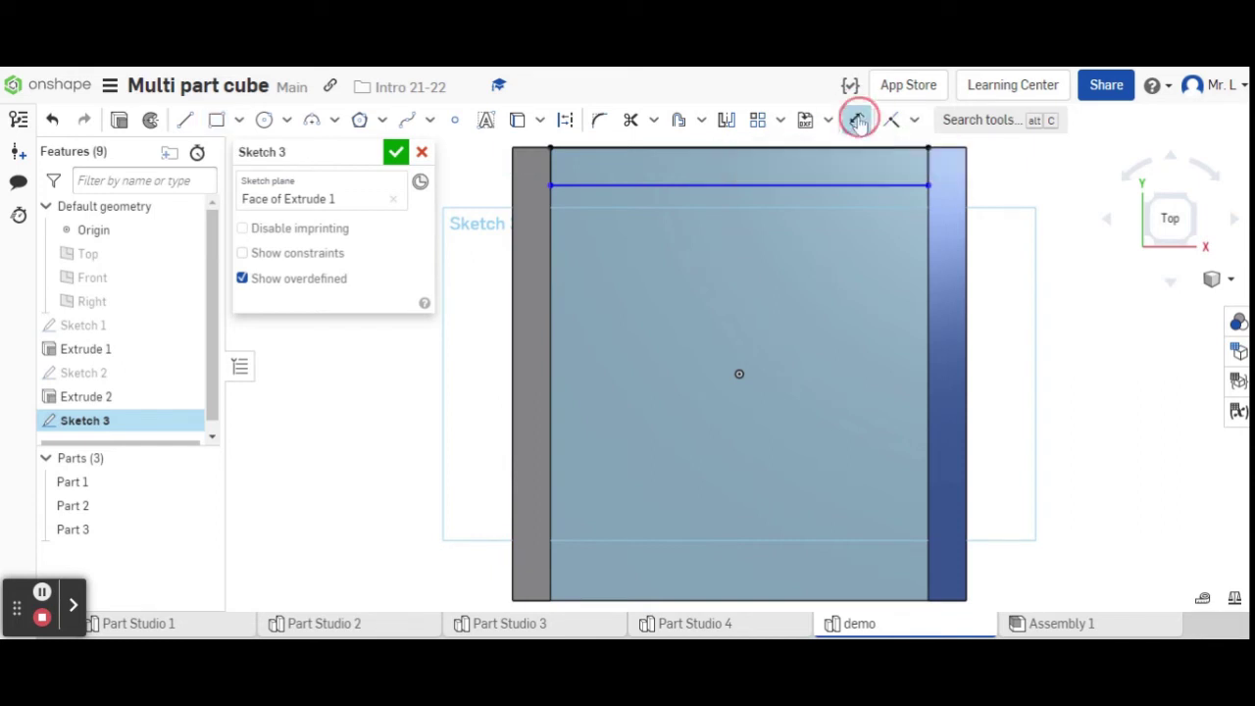
left_click(927, 167)
left_click(940, 182)
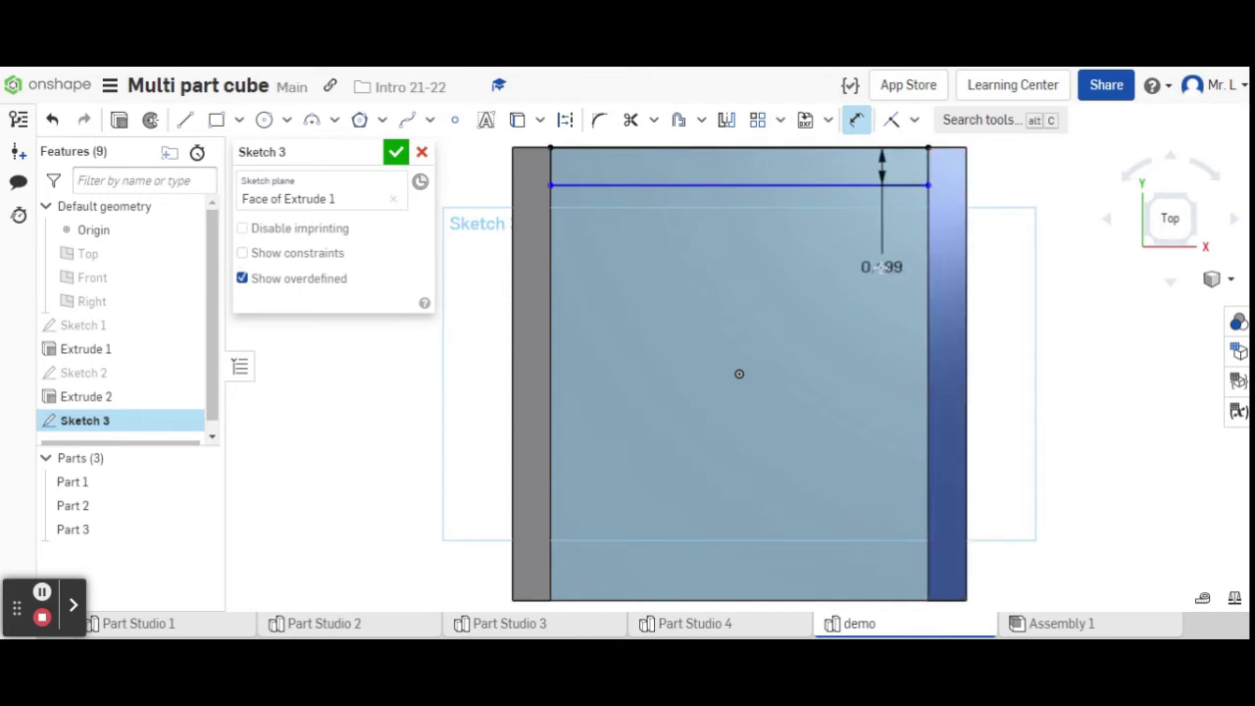
left_click(883, 267)
key("BackSpace")
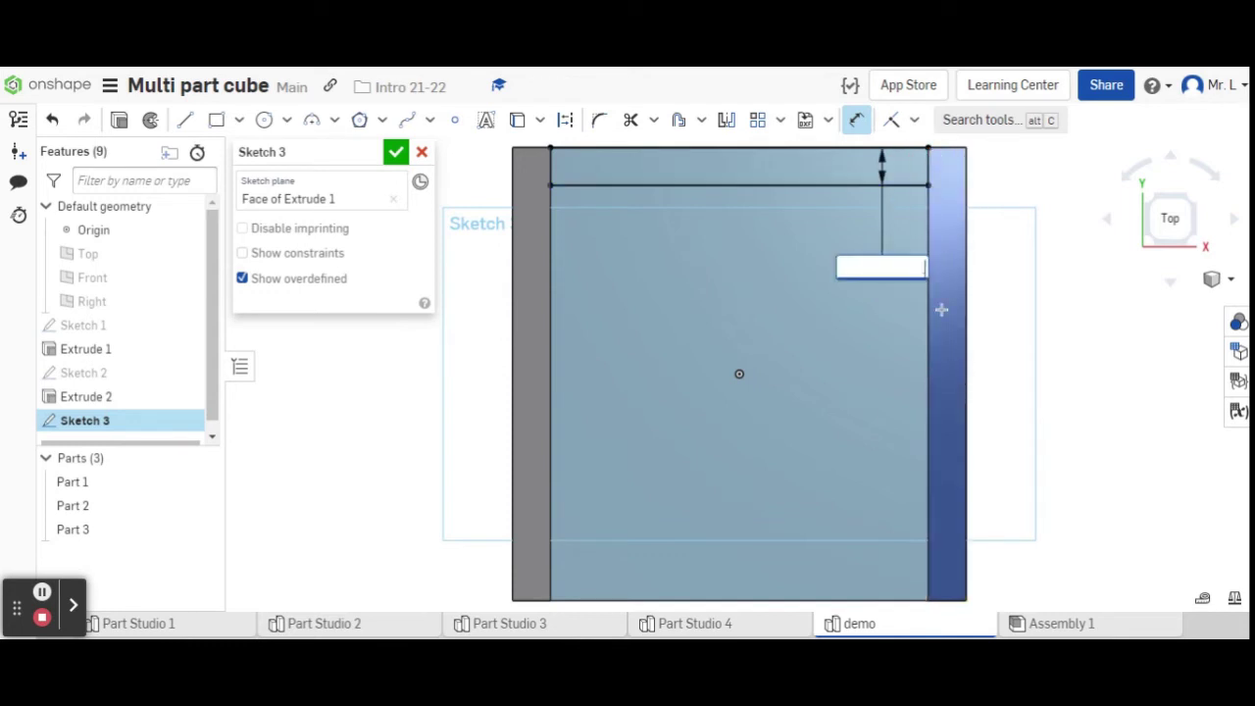
type(".5")
key("Return")
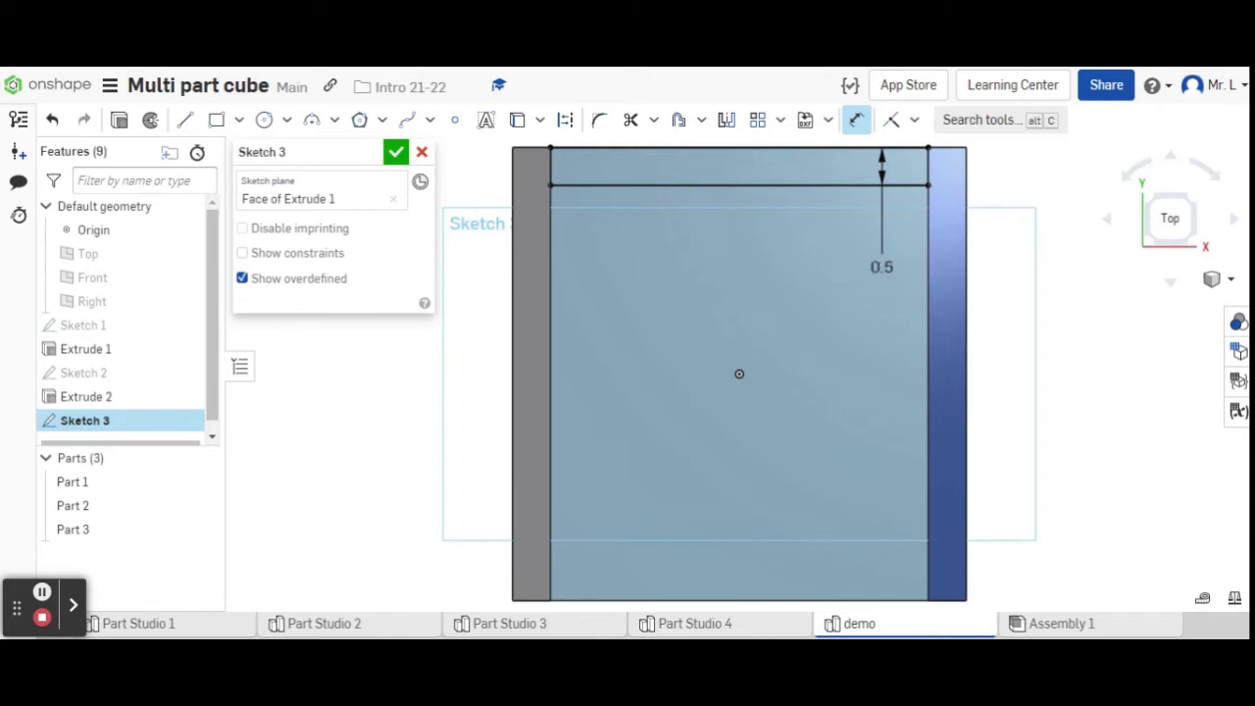
left_click(397, 153)
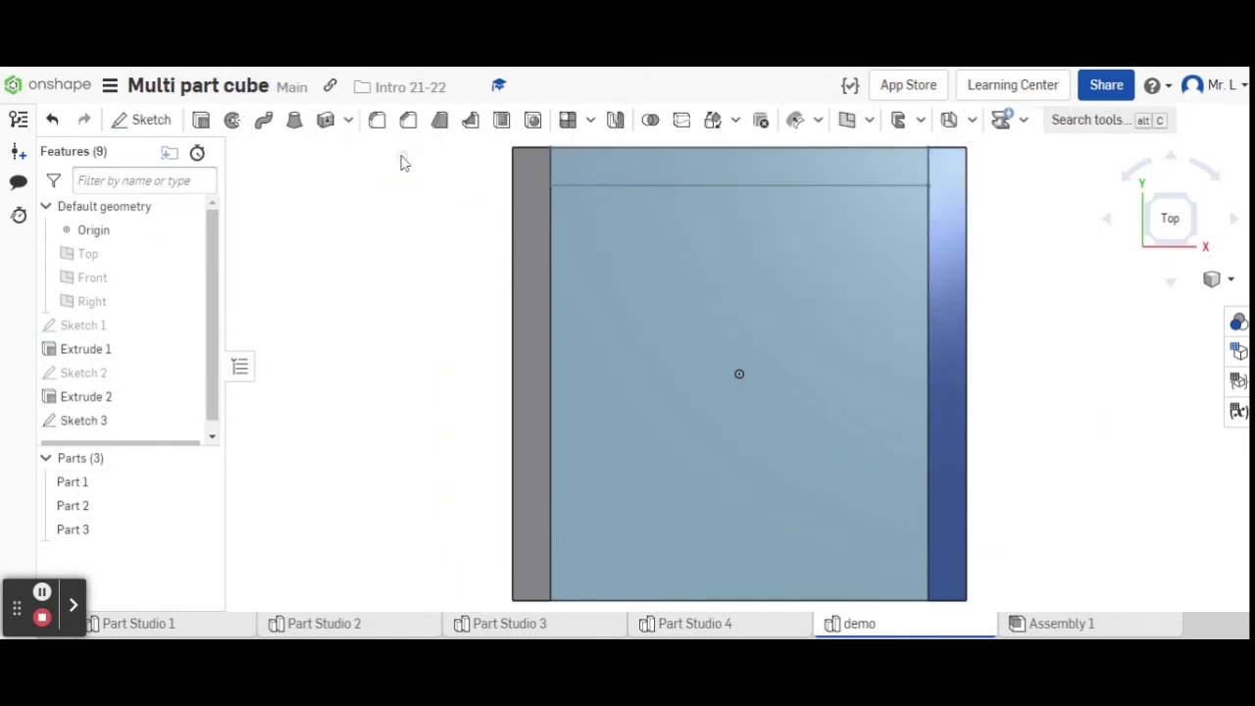
Step: Extrude the top strip 5 in as a new back wall, Part 4
left_click(200, 122)
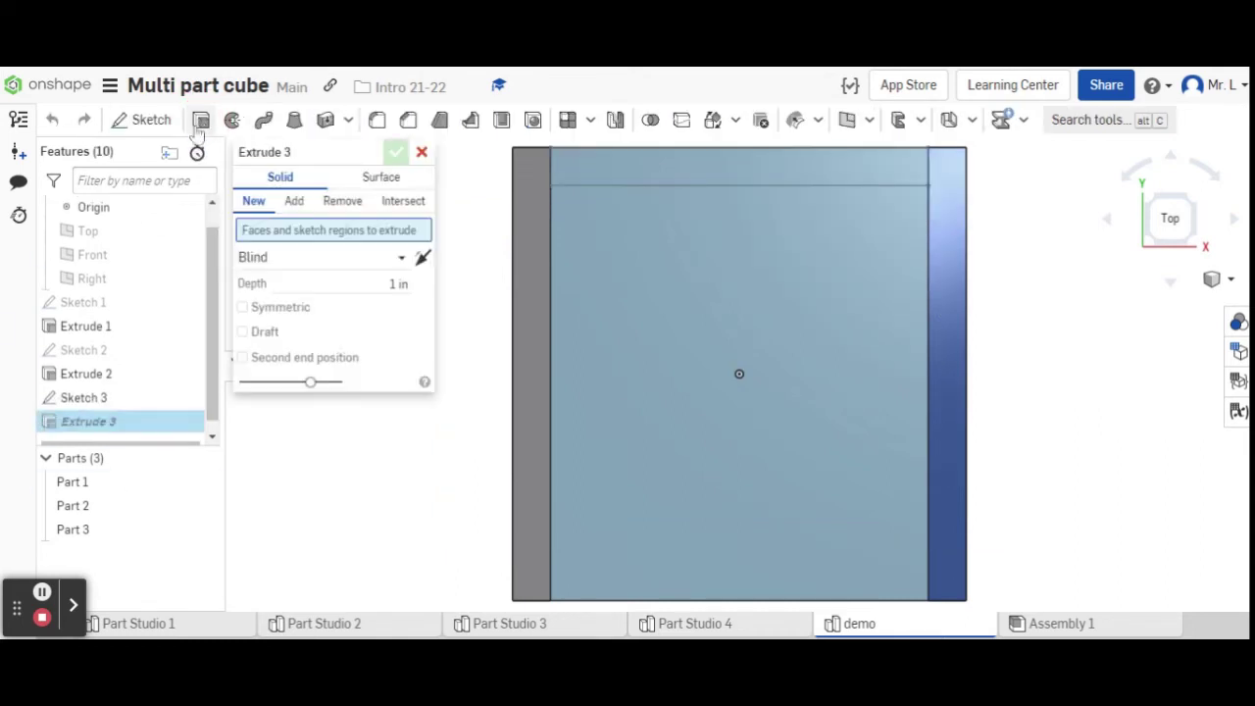
left_click(690, 168)
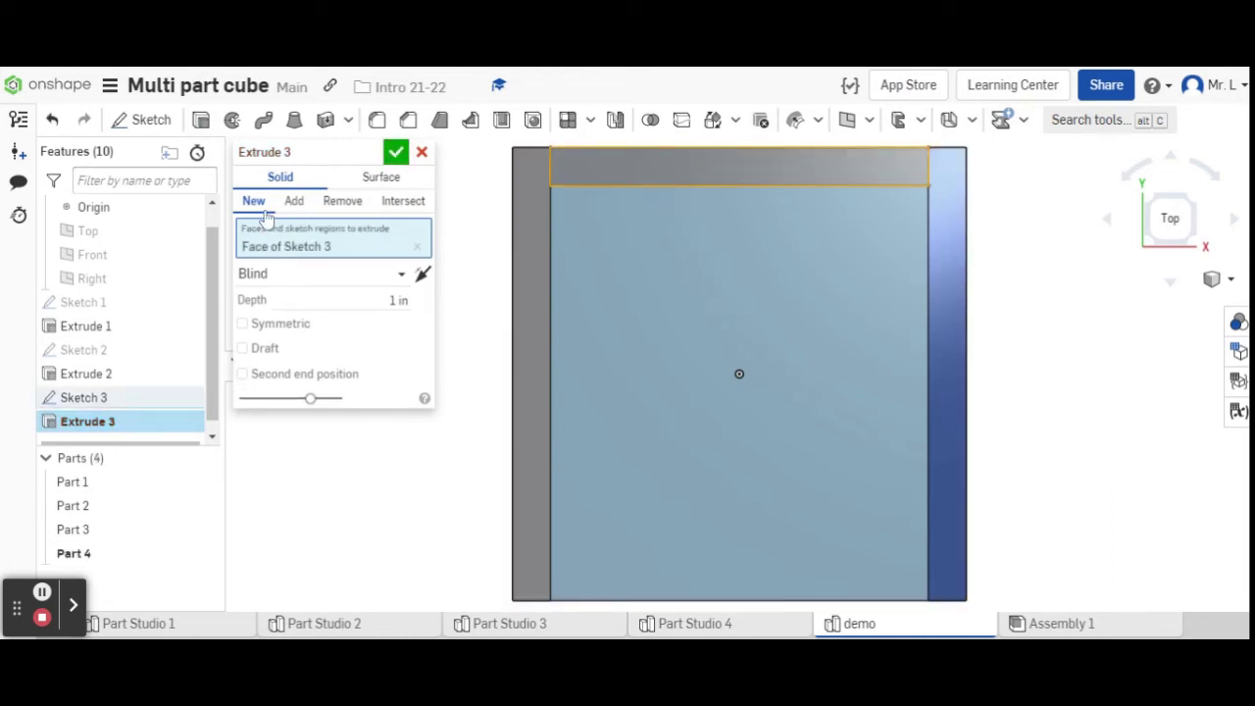
left_click(397, 301)
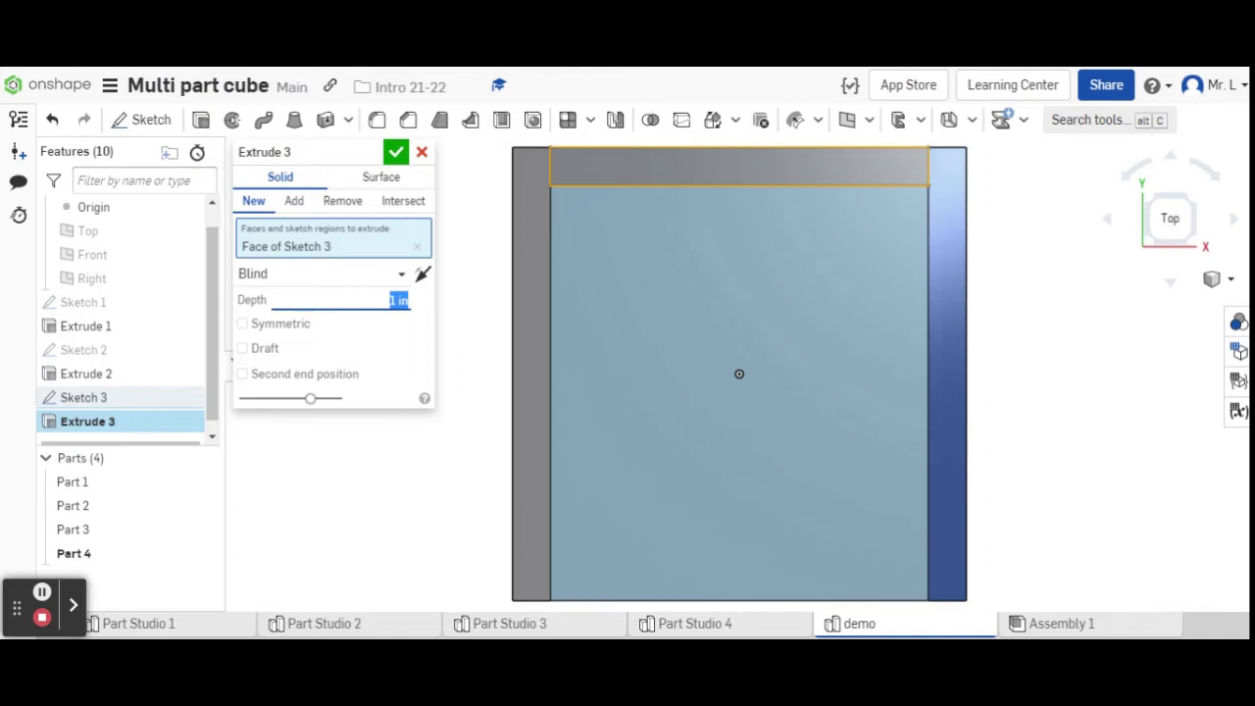
type("5")
left_click(395, 152)
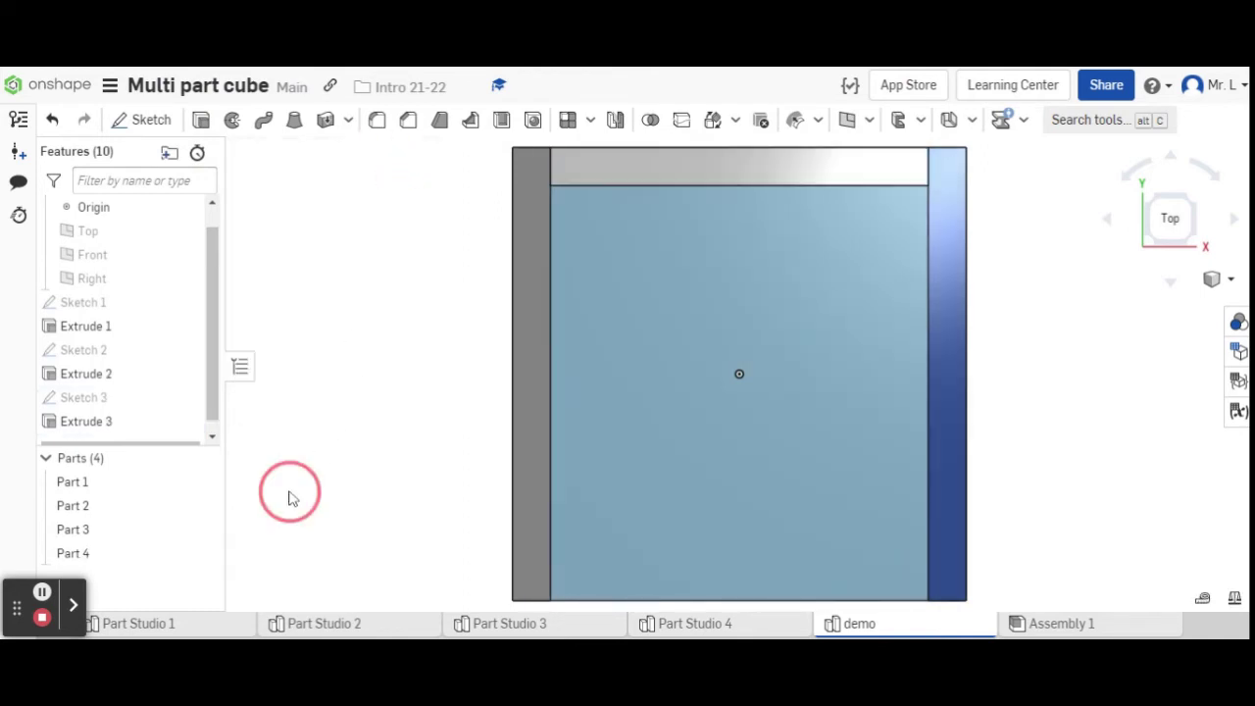
mouse_move(289, 497)
right_mouse_down()
mouse_move(294, 457)
mouse_move(253, 512)
mouse_move(279, 490)
right_mouse_up()
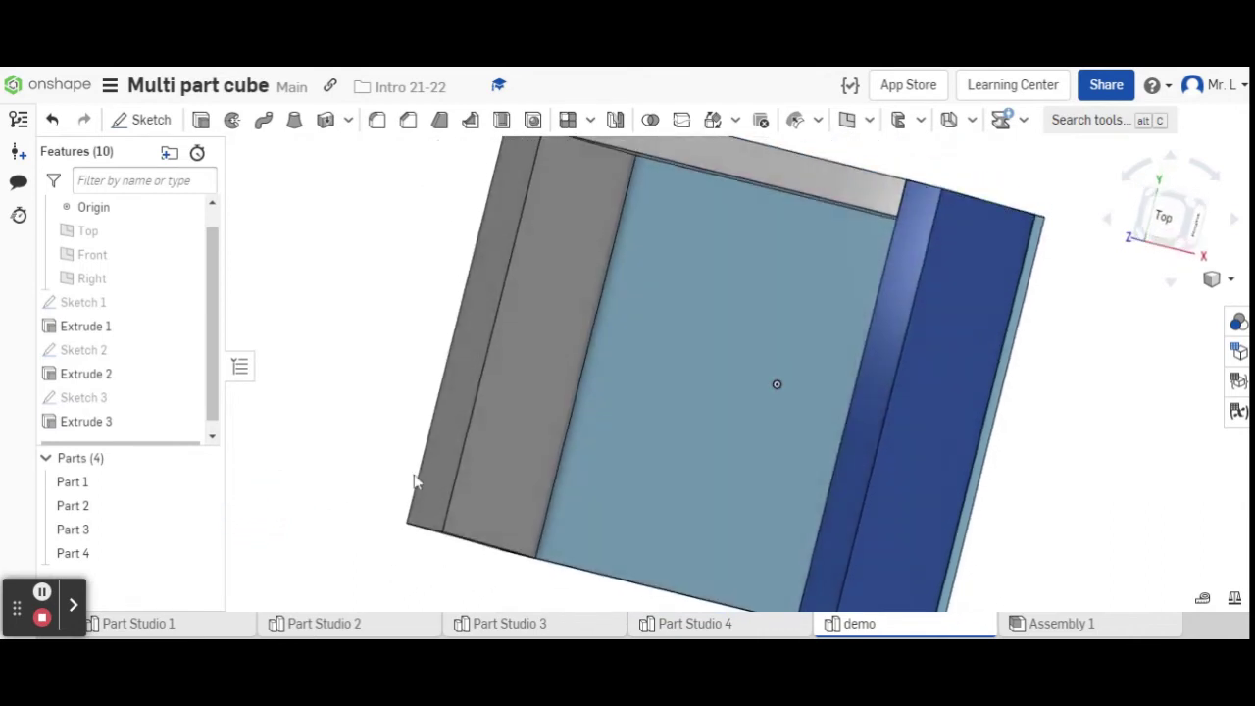
Step: Mirror Part 4 across the Front plane to create the matching front wall, Part 5
left_click(1159, 237)
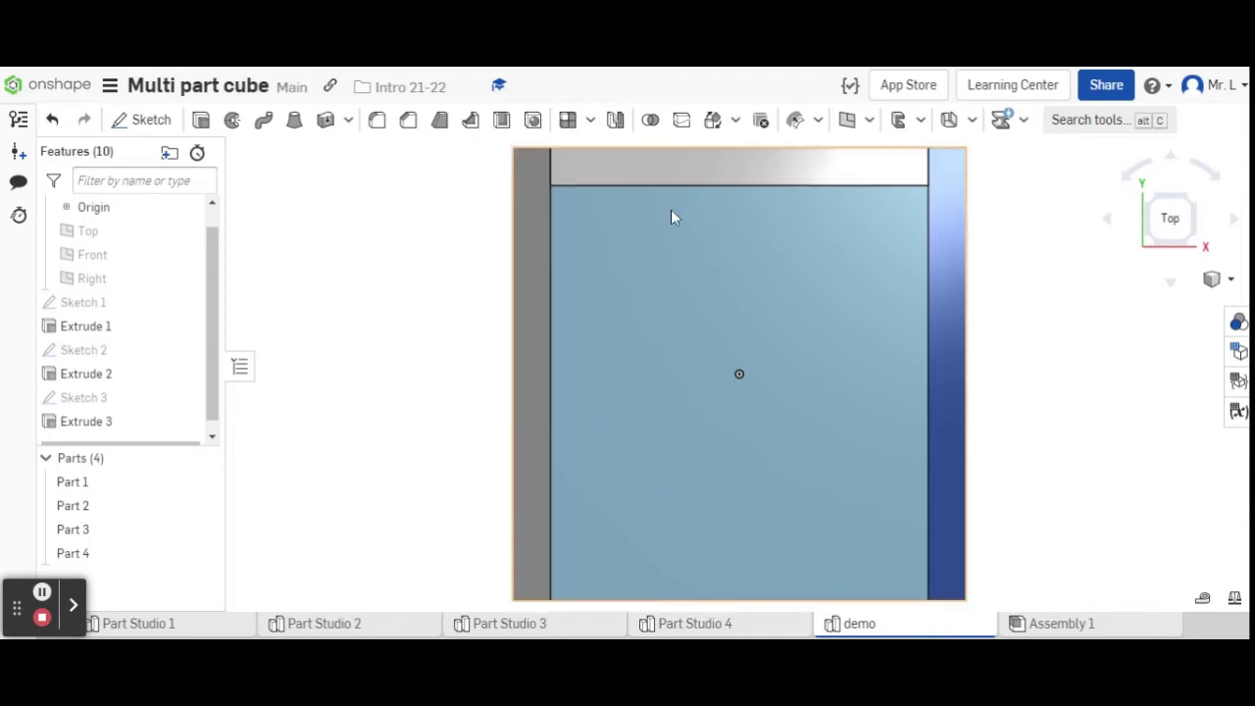
left_click(616, 120)
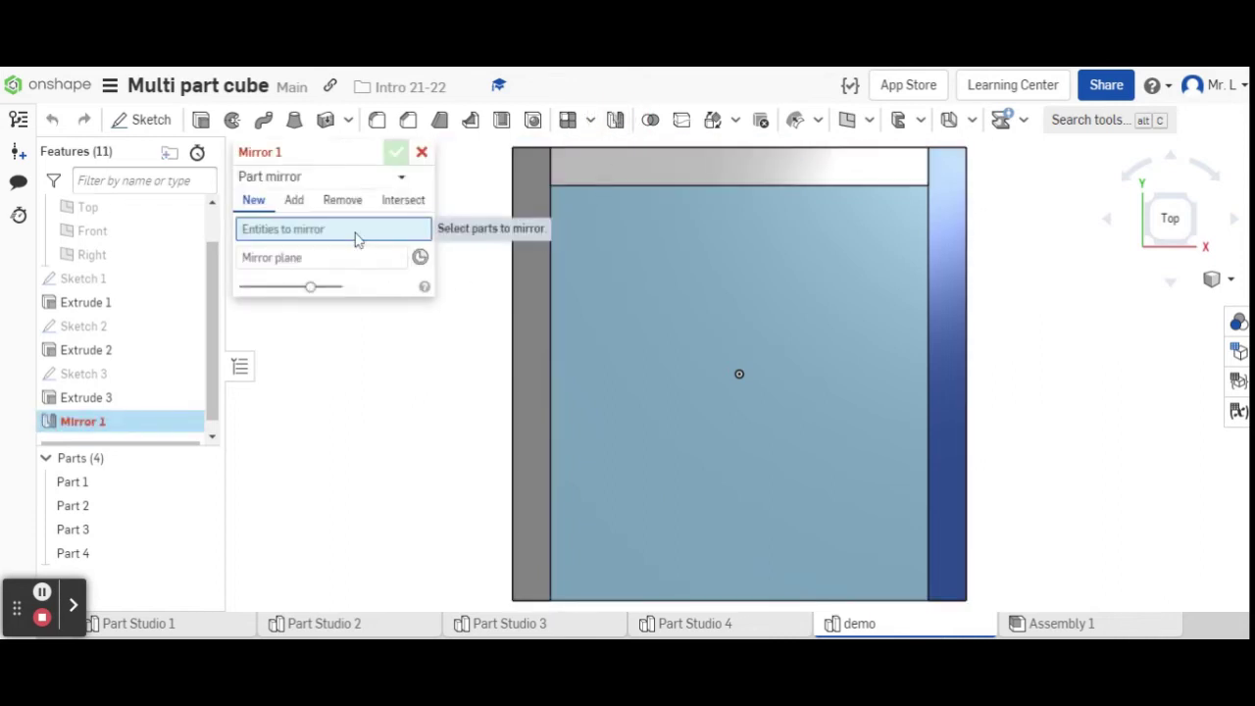
left_click(787, 175)
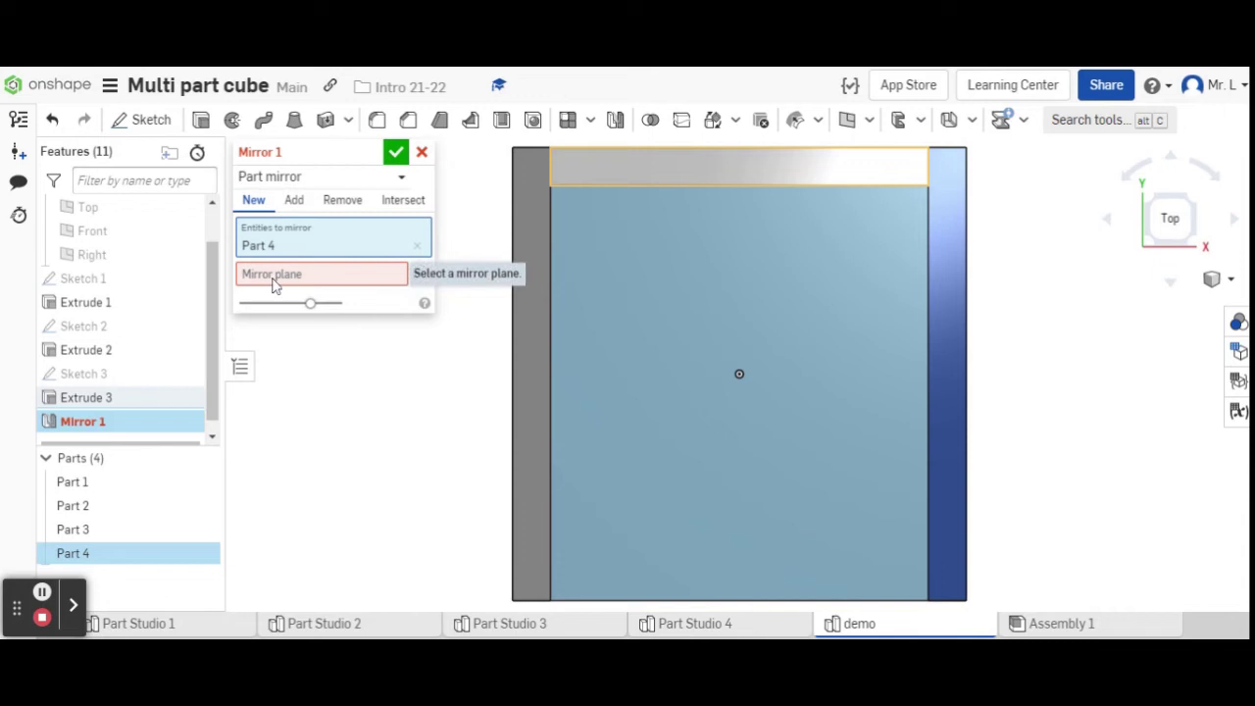
left_click(322, 279)
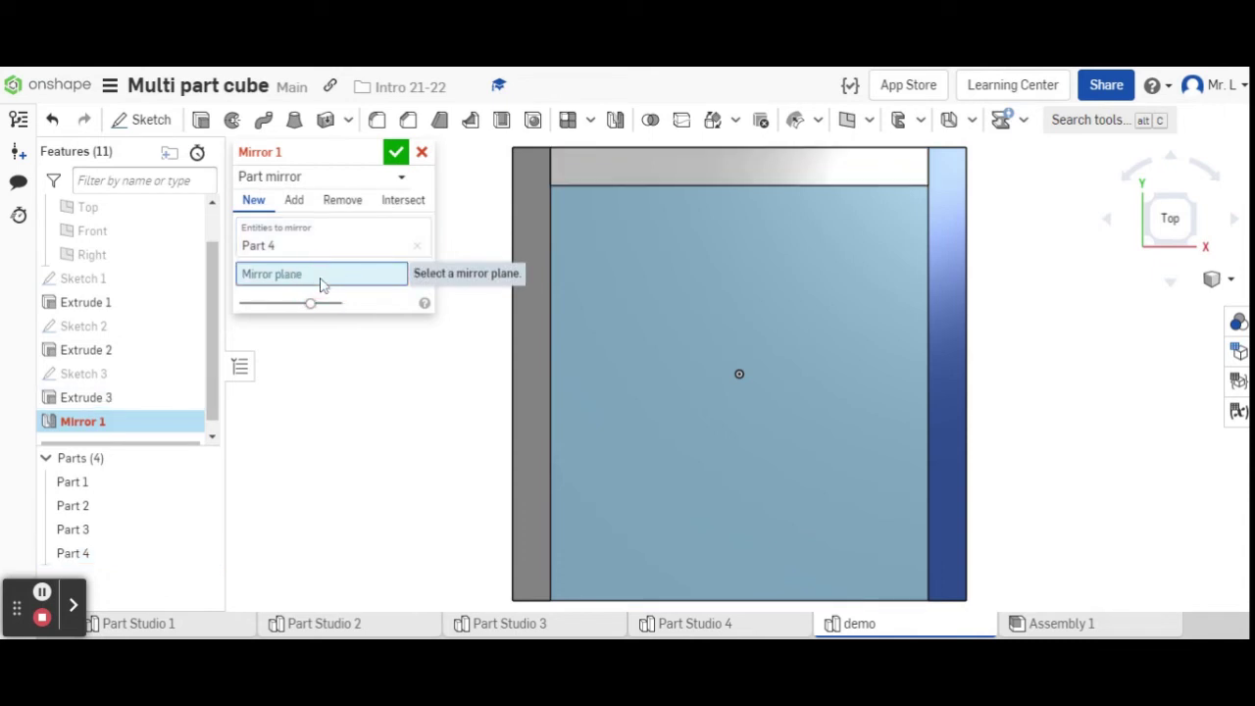
left_click(98, 234)
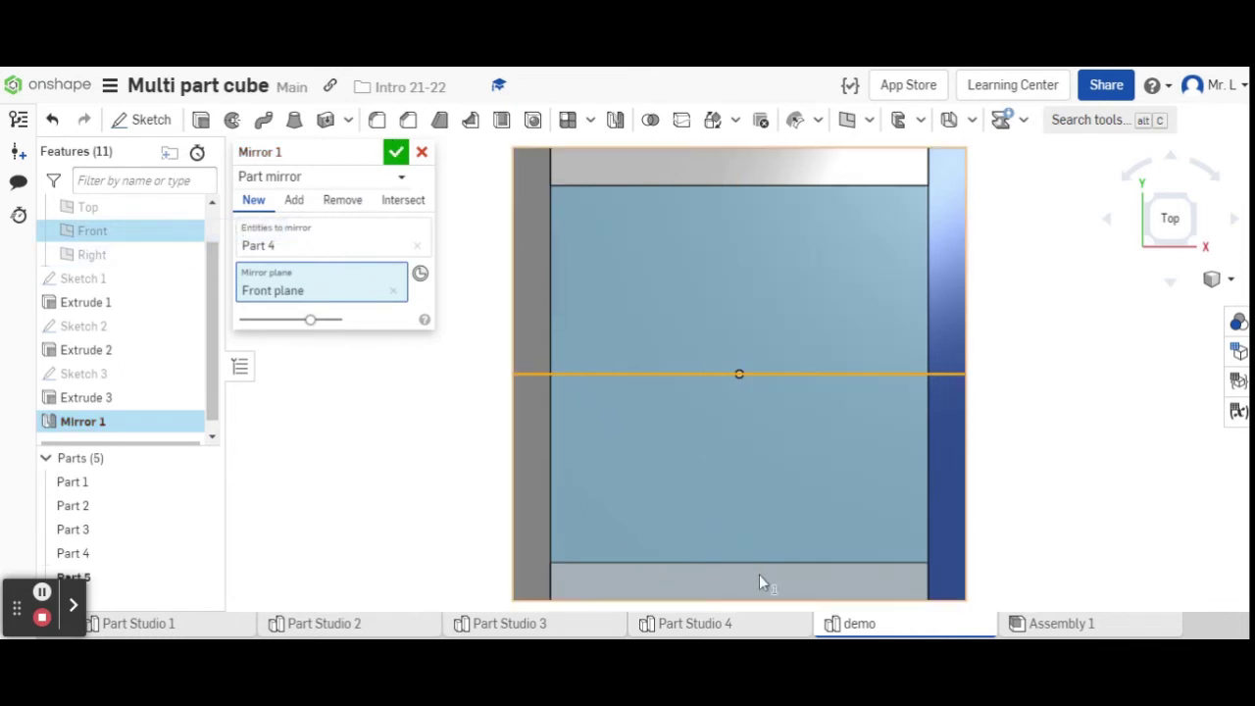
left_click(394, 152)
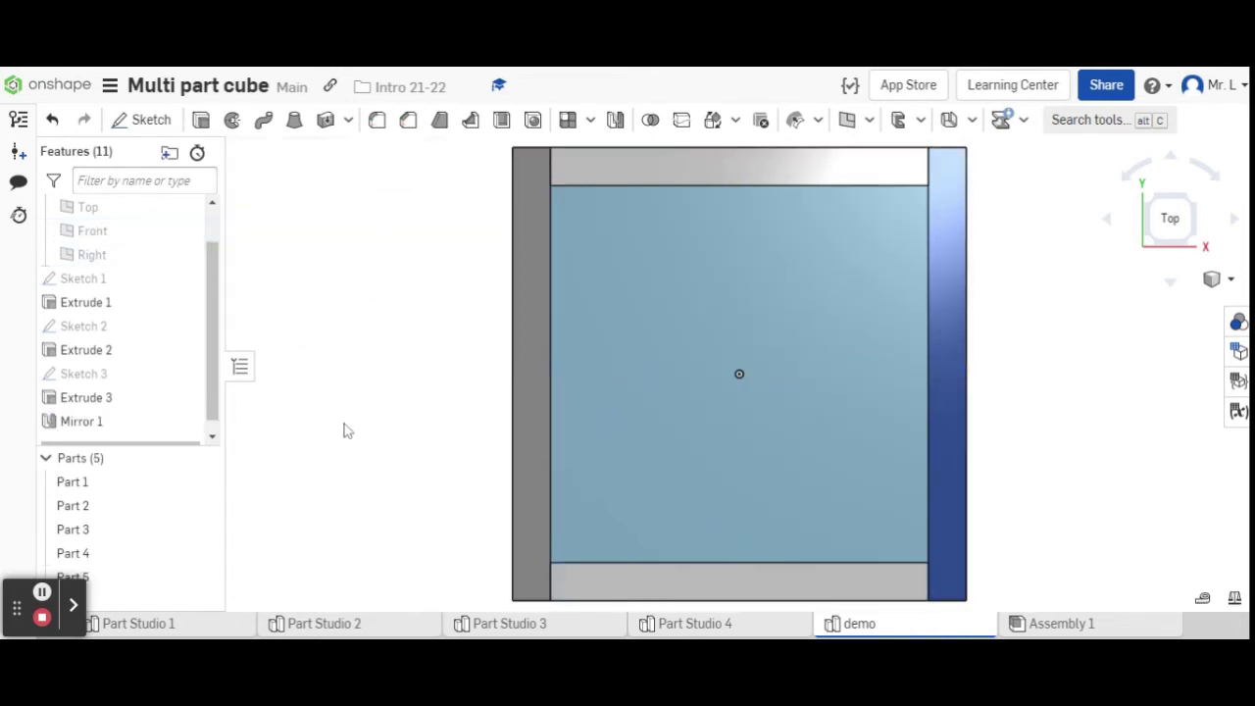
mouse_move(356, 451)
right_mouse_down()
mouse_move(350, 415)
mouse_move(342, 454)
right_mouse_up()
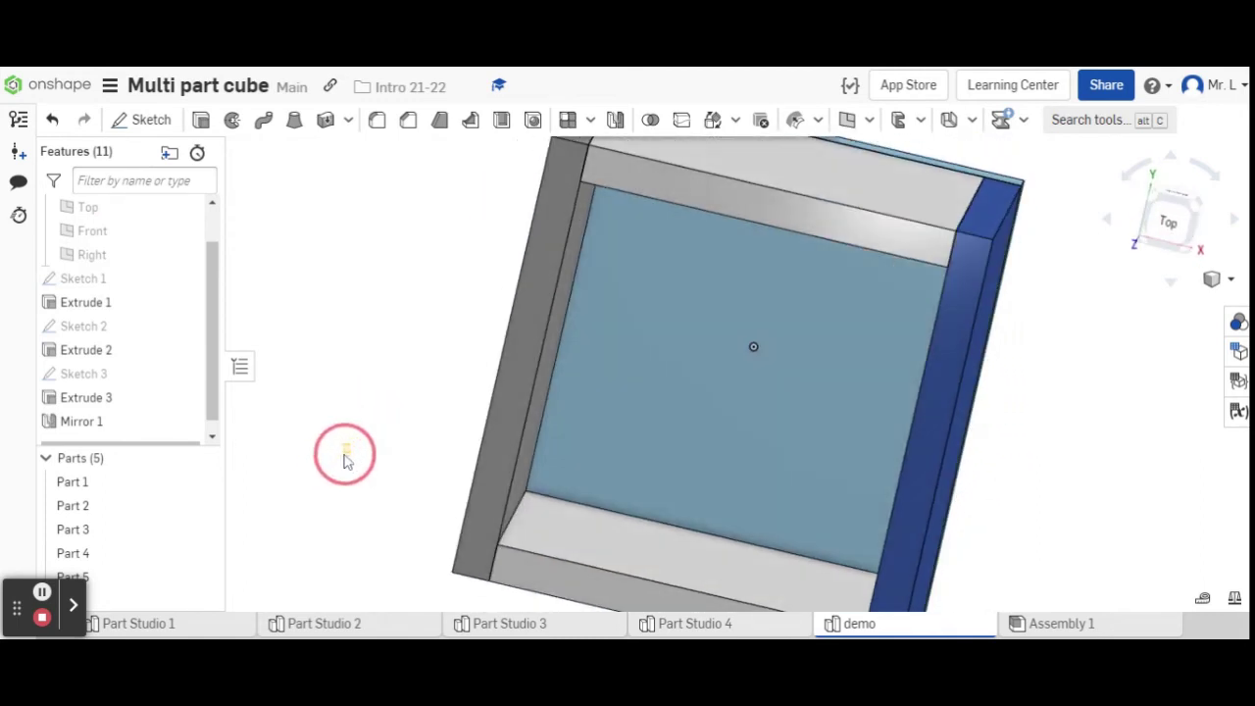
left_click(1168, 219)
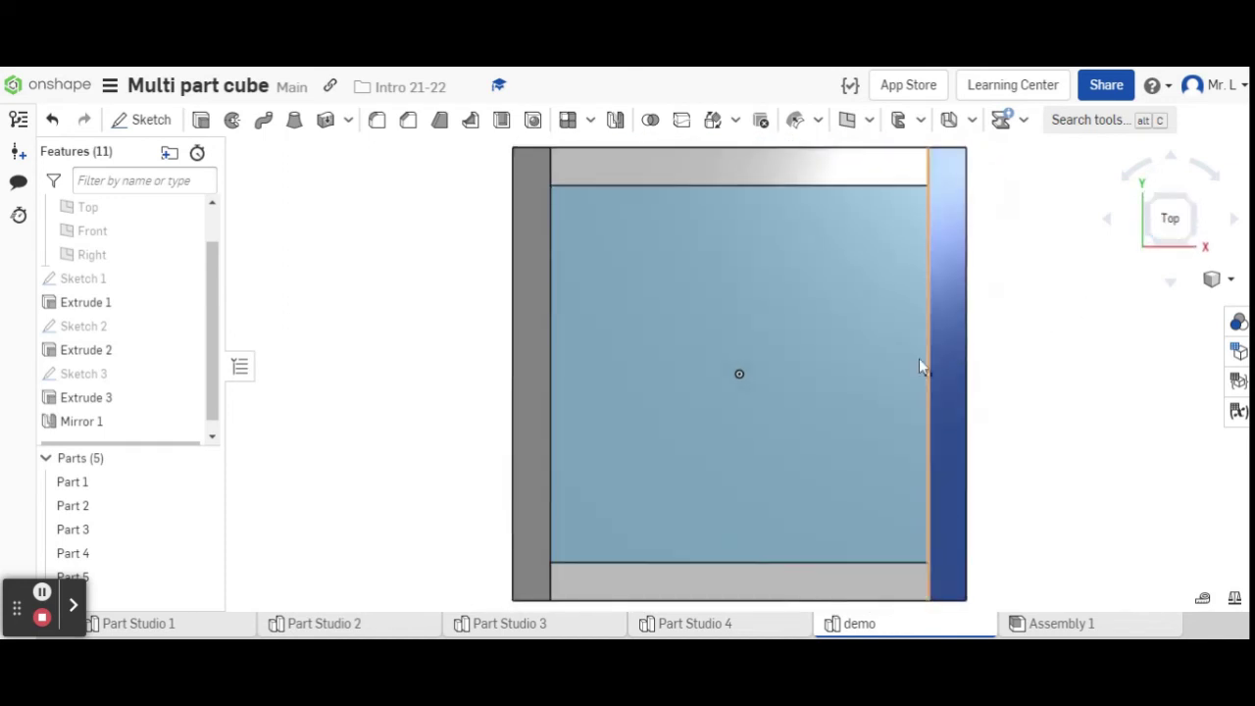
Step: On Extrude 2's top face, sketch a corner-to-corner 6-inch rectangle covering the open box
left_click(155, 122)
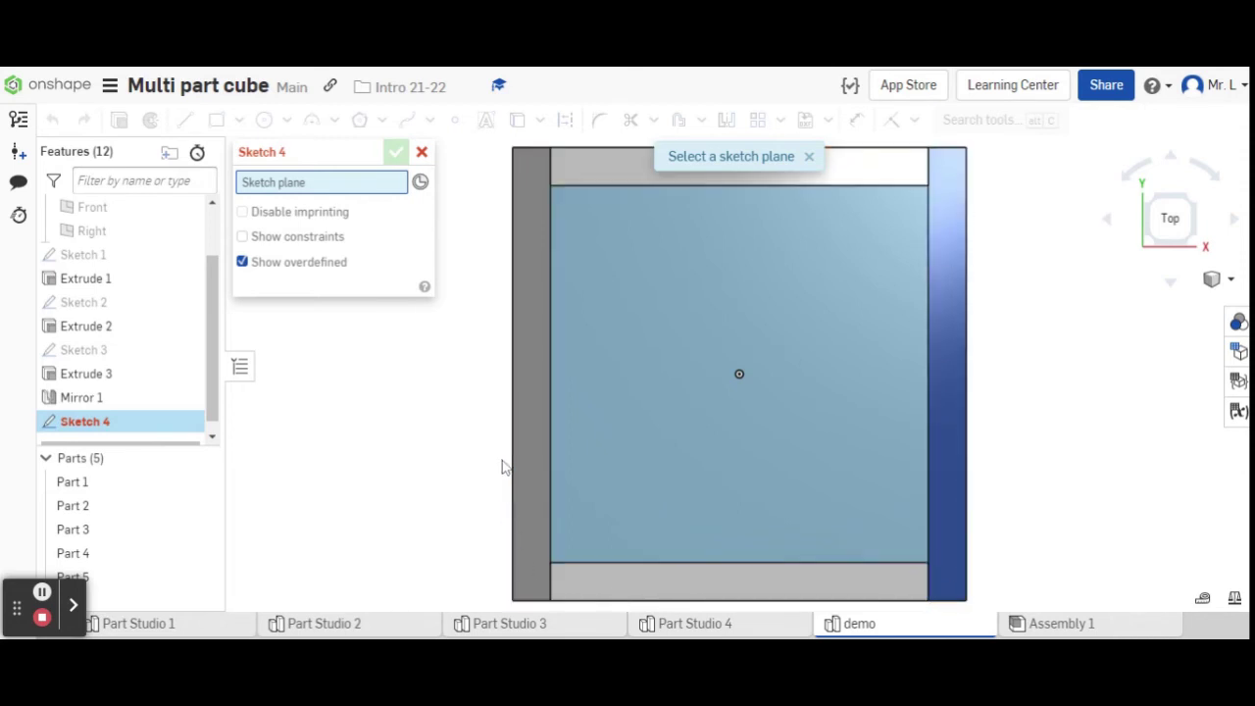
left_click(528, 173)
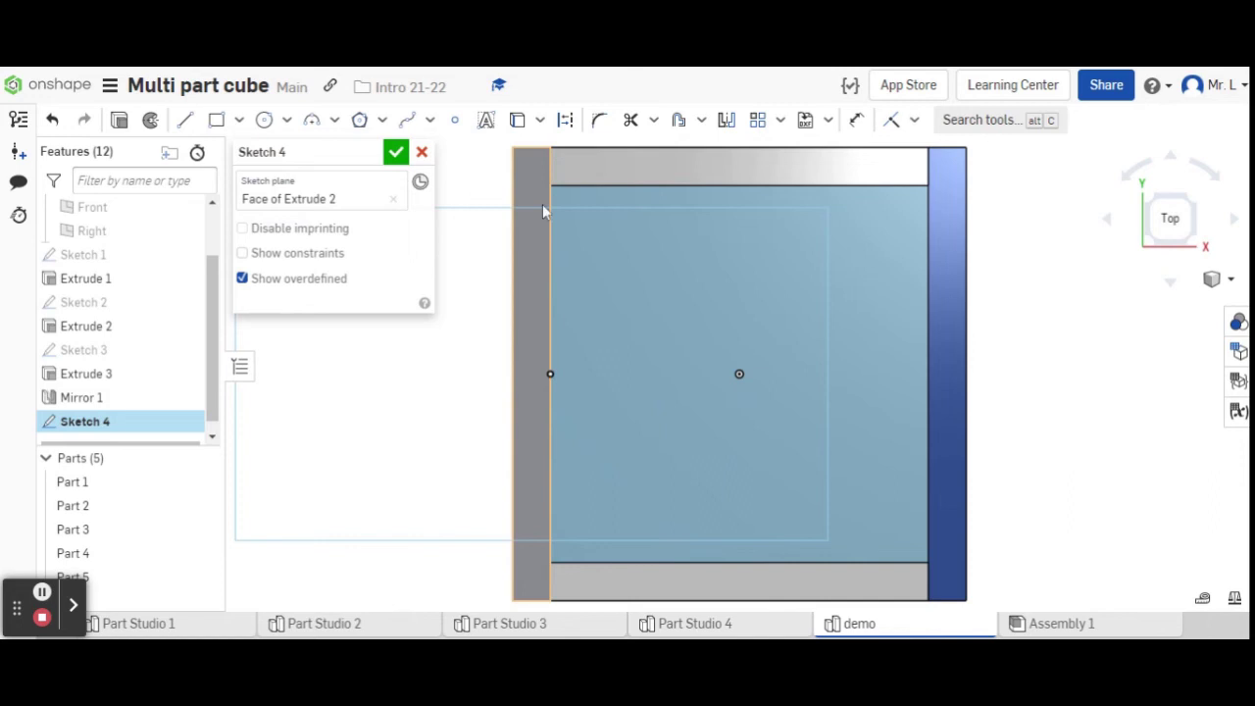
left_click(217, 121)
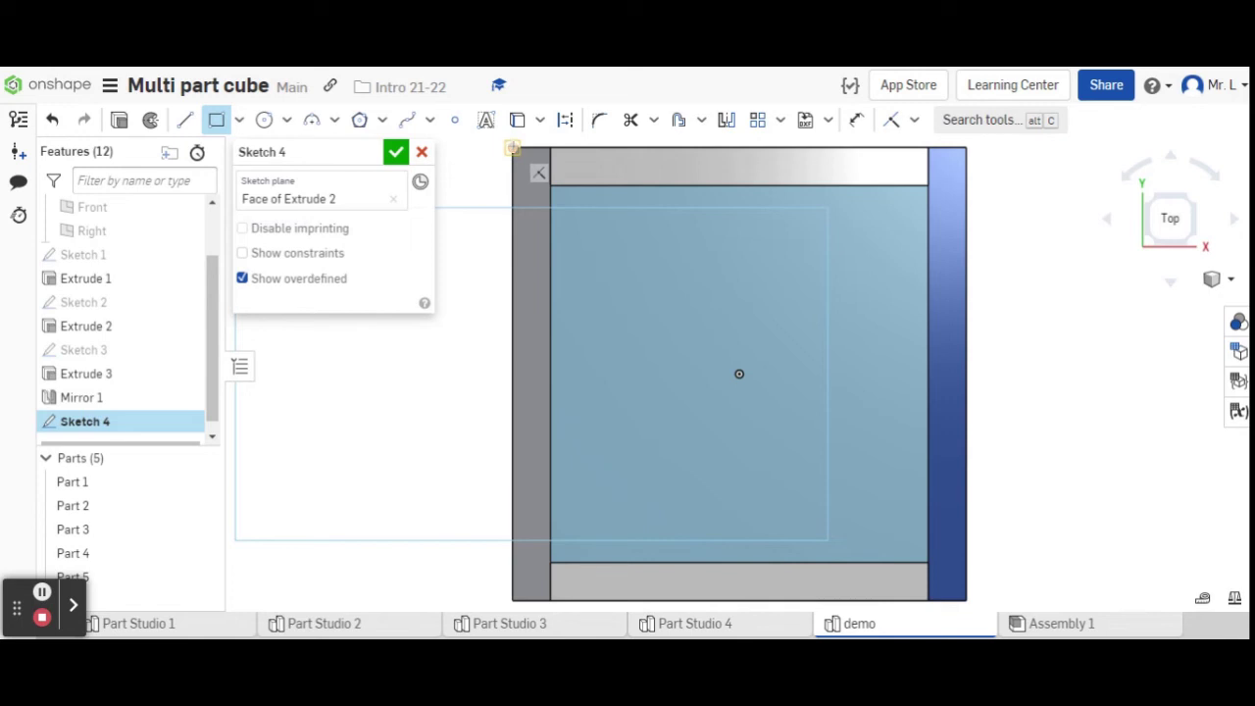
left_click(512, 147)
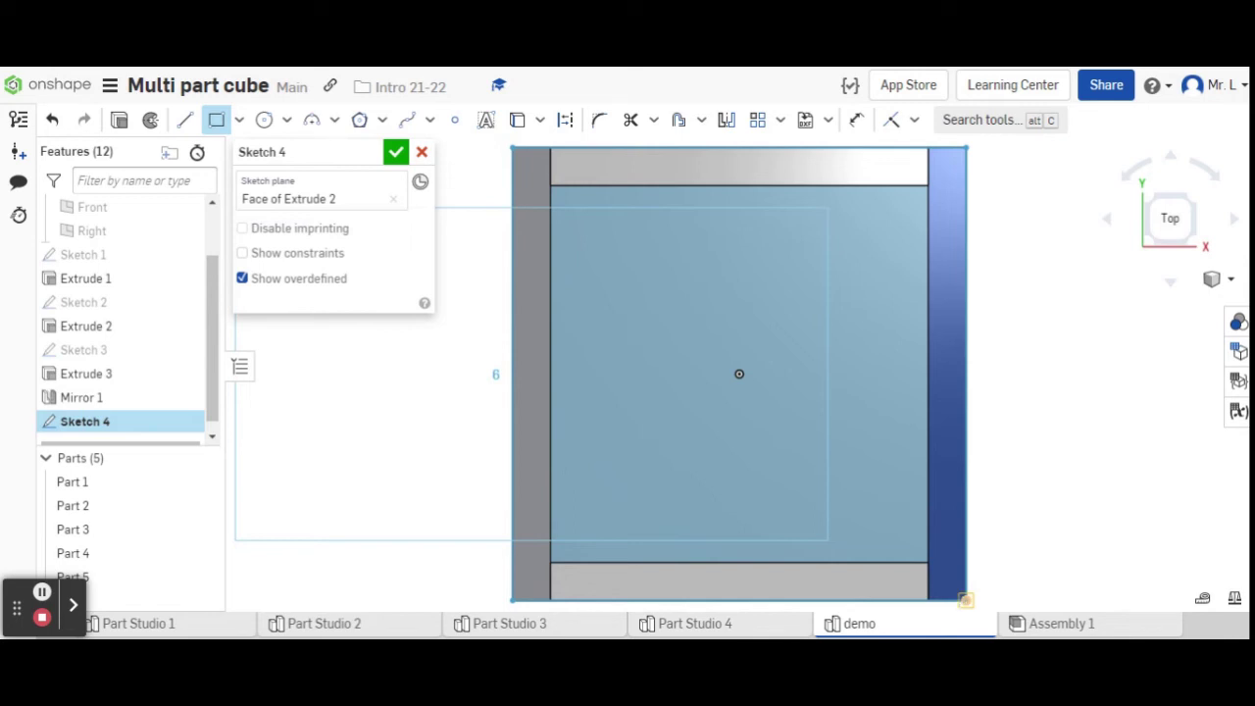
left_click(966, 600)
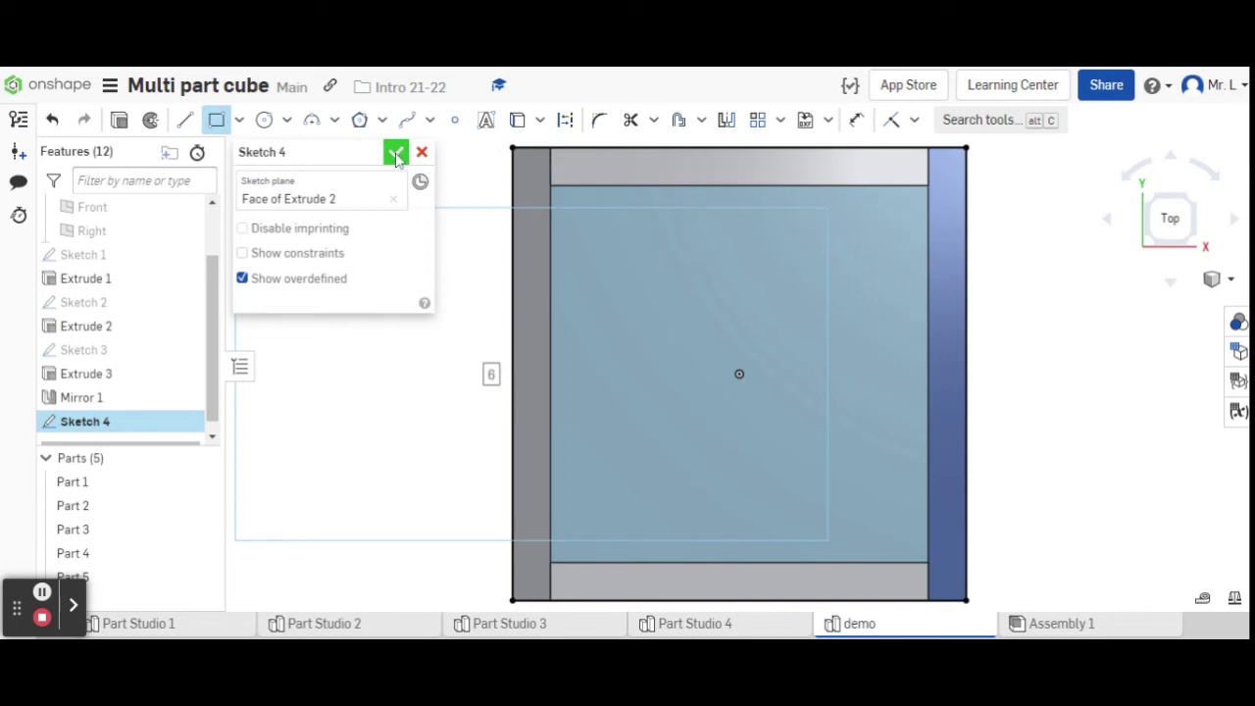
left_click(395, 155)
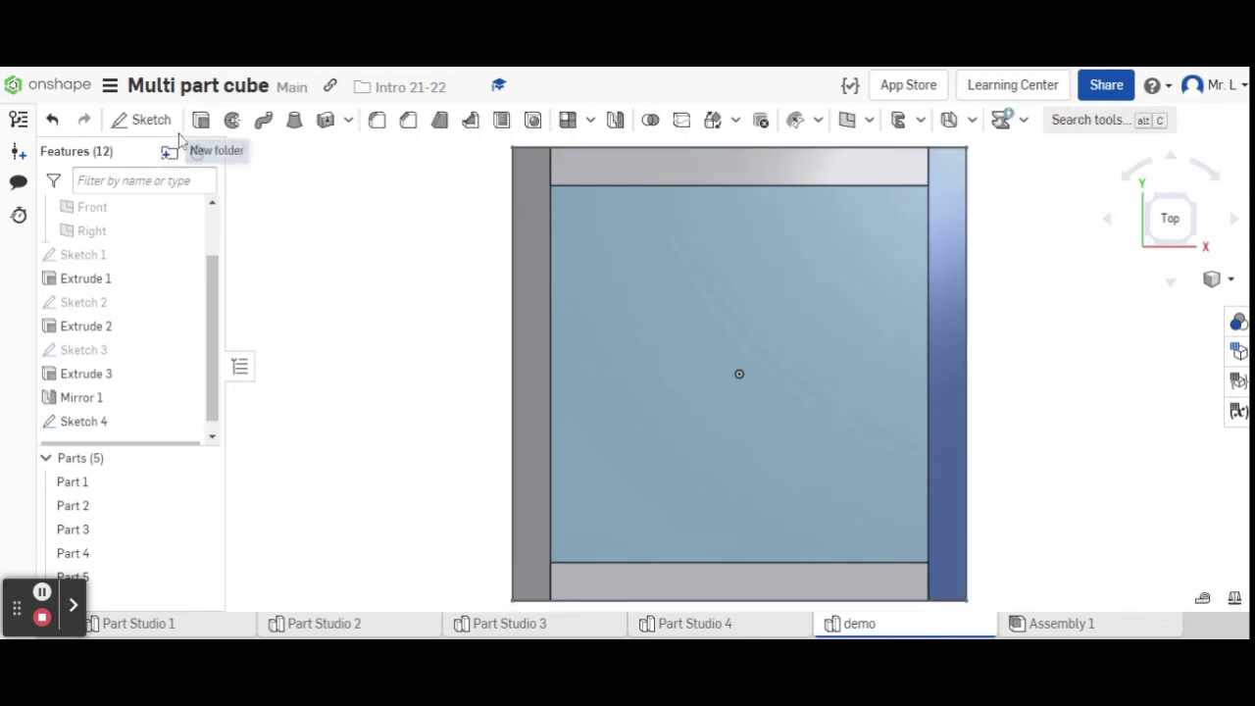
Step: Start an extrude and select both Sketch 4 regions, the lid square and the left strip
left_click(201, 120)
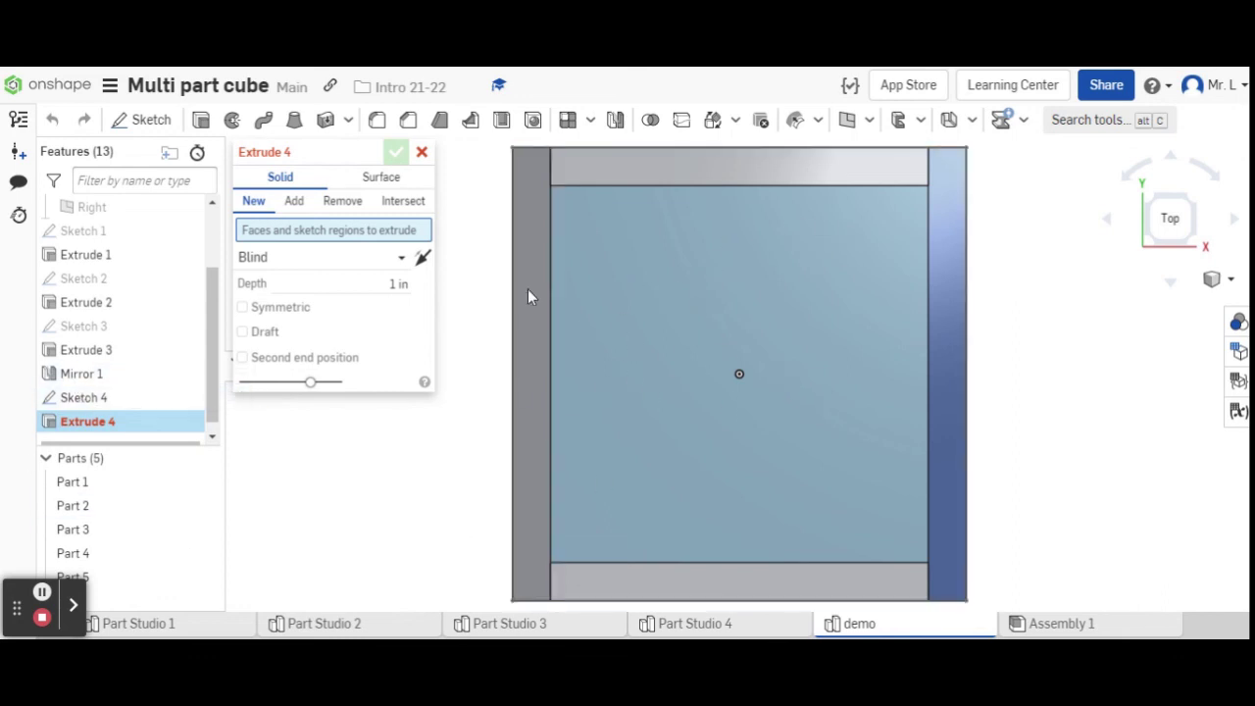
left_click(801, 265)
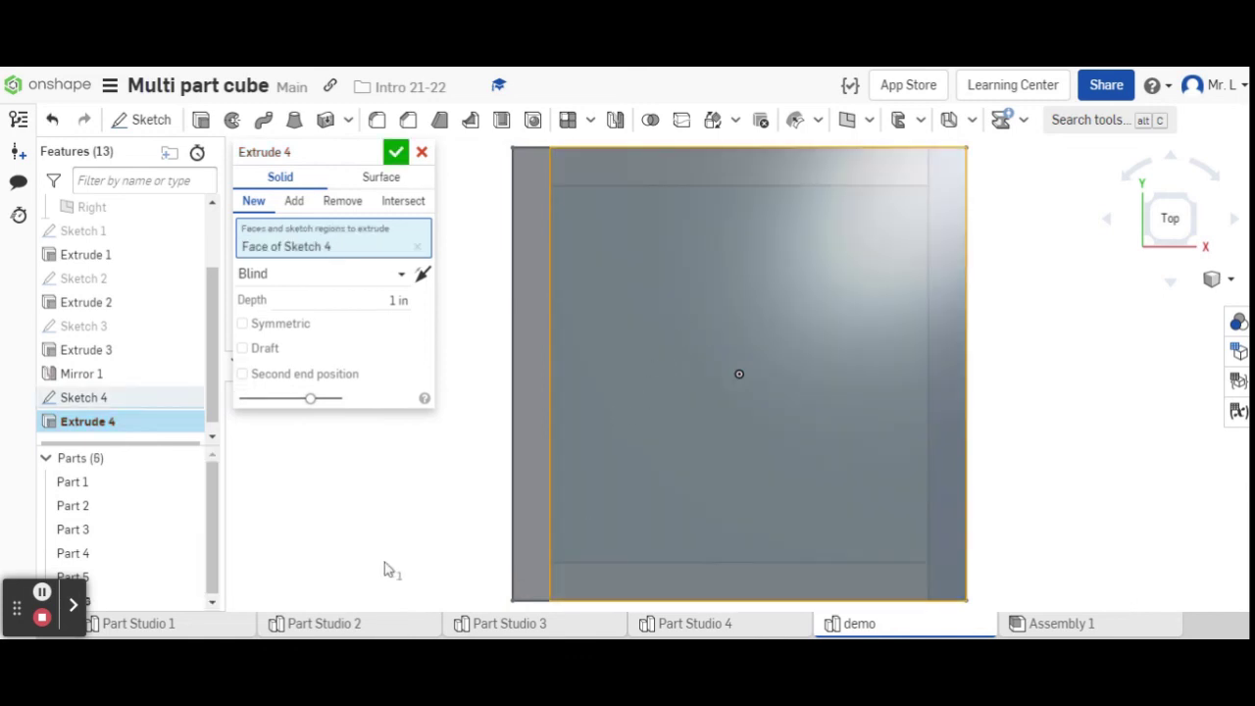
right_click_drag(386, 569, 393, 485)
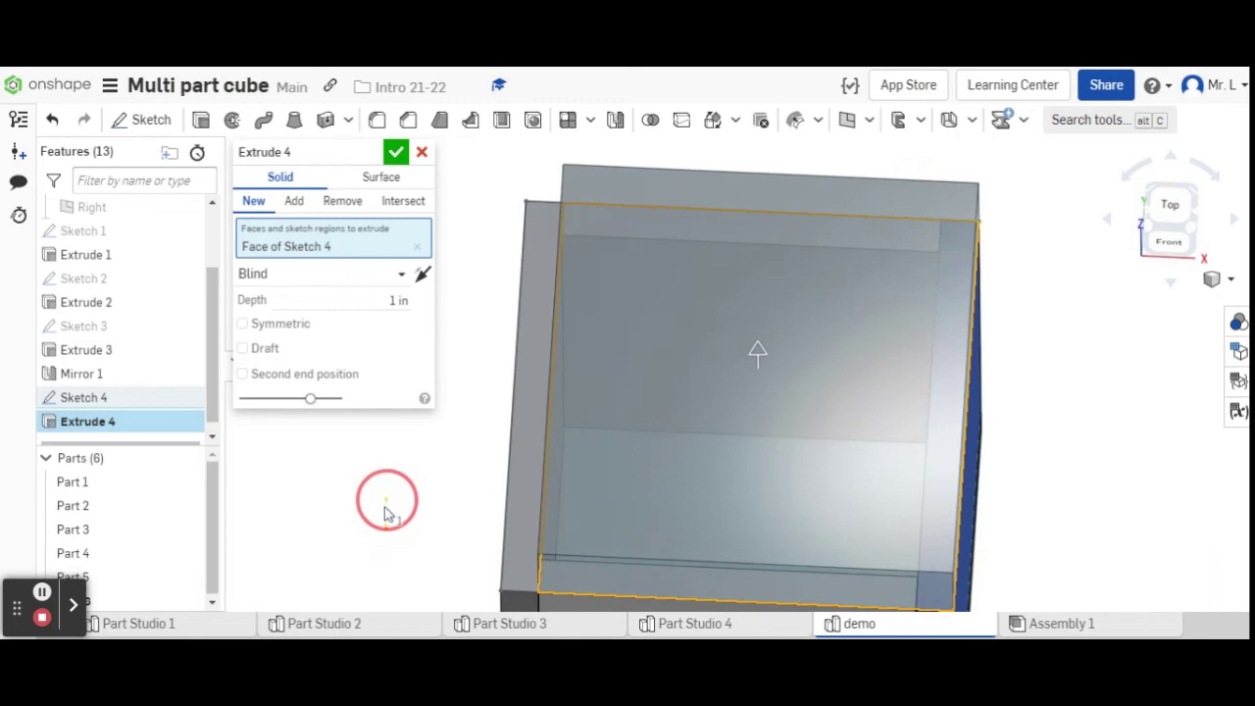
right_click_drag(385, 510, 392, 547)
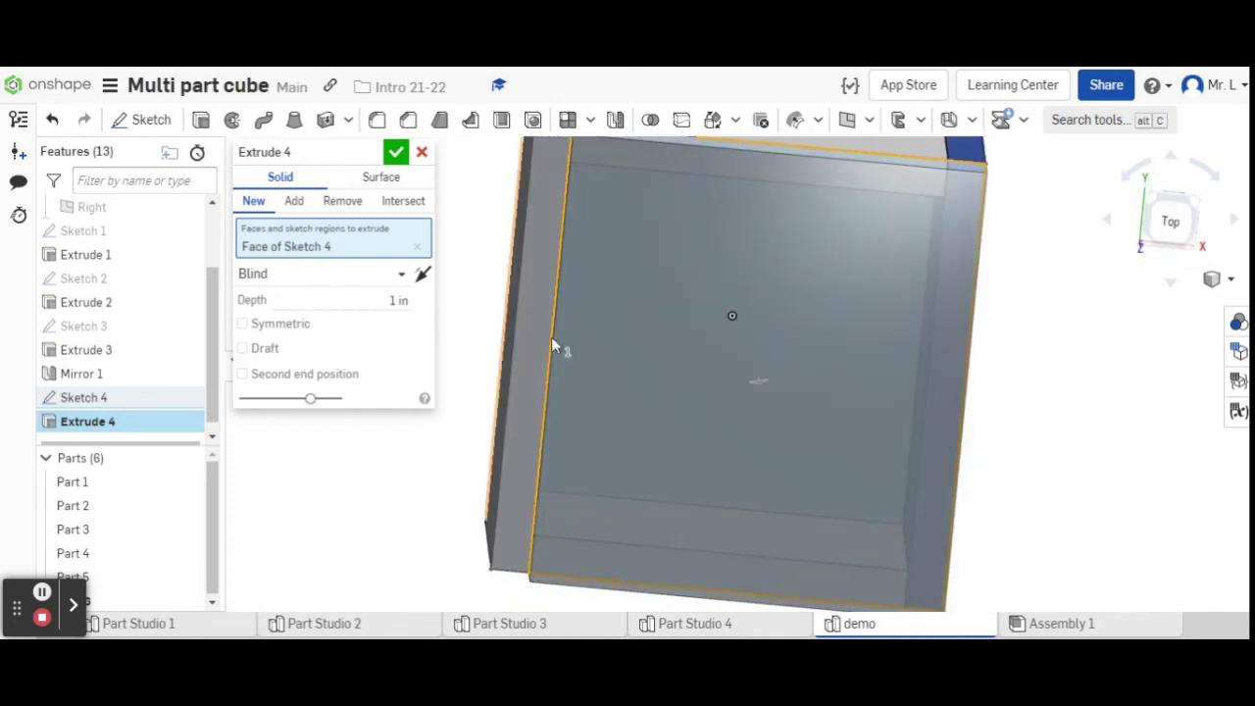
left_click(1165, 221)
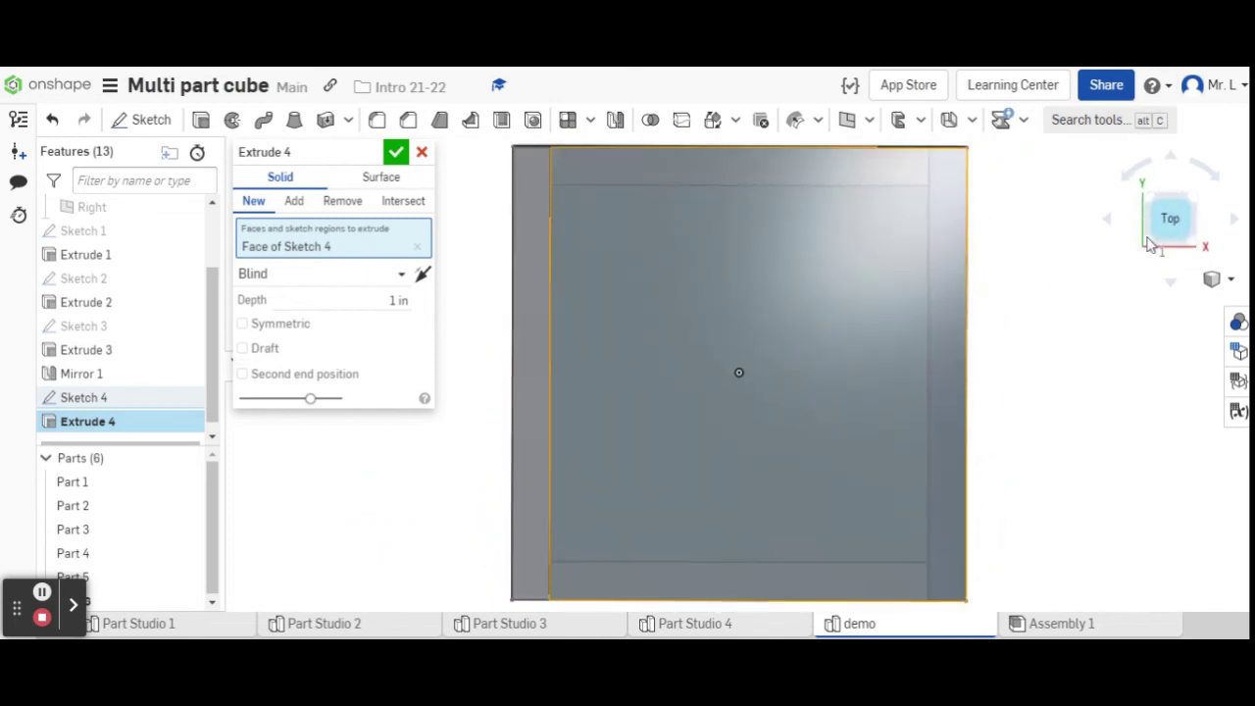
left_click(534, 199)
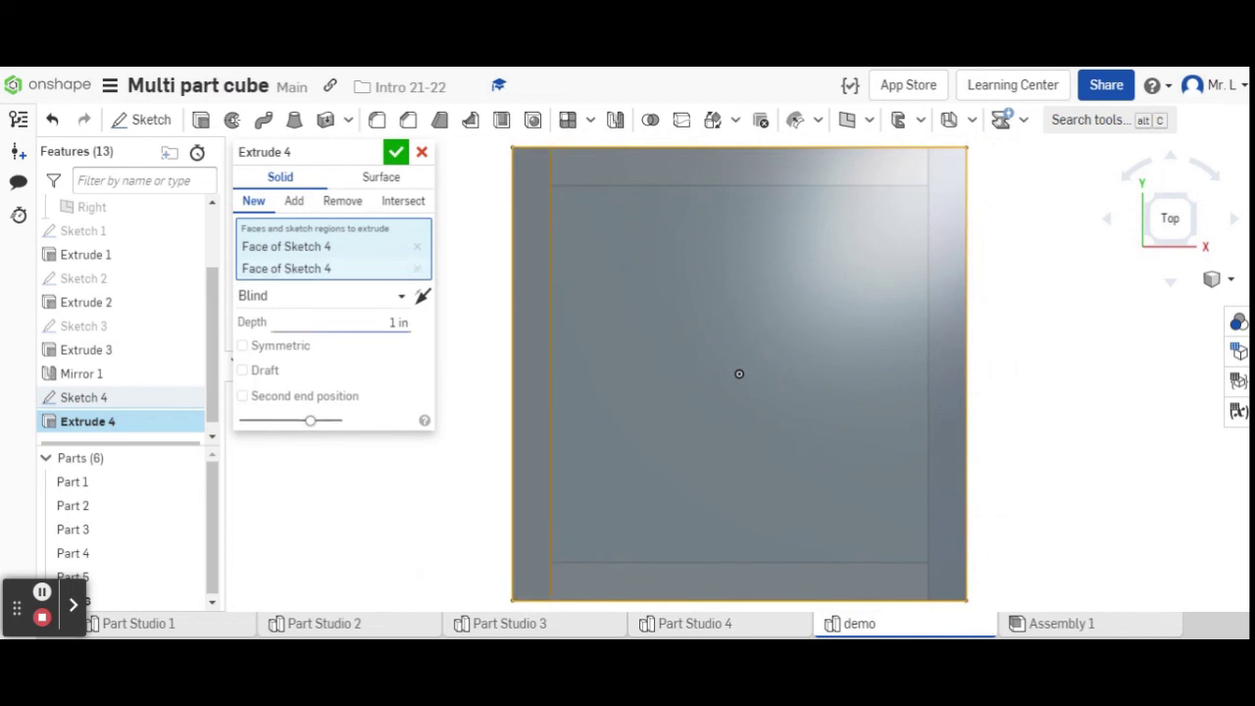
Step: Set the lid extrude depth to 5 and confirm Extrude 4
left_click(380, 320)
type("5")
left_click(398, 154)
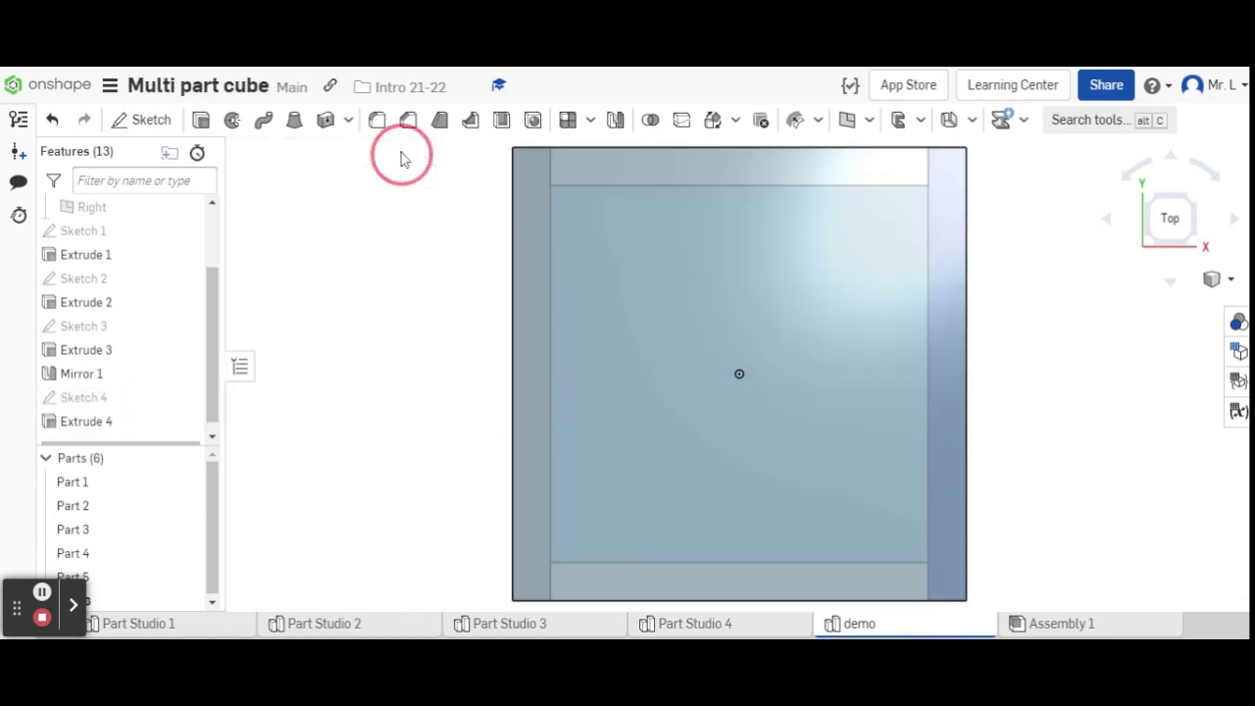
right_click_drag(276, 504, 285, 461)
scroll(283, 482, "down", 3)
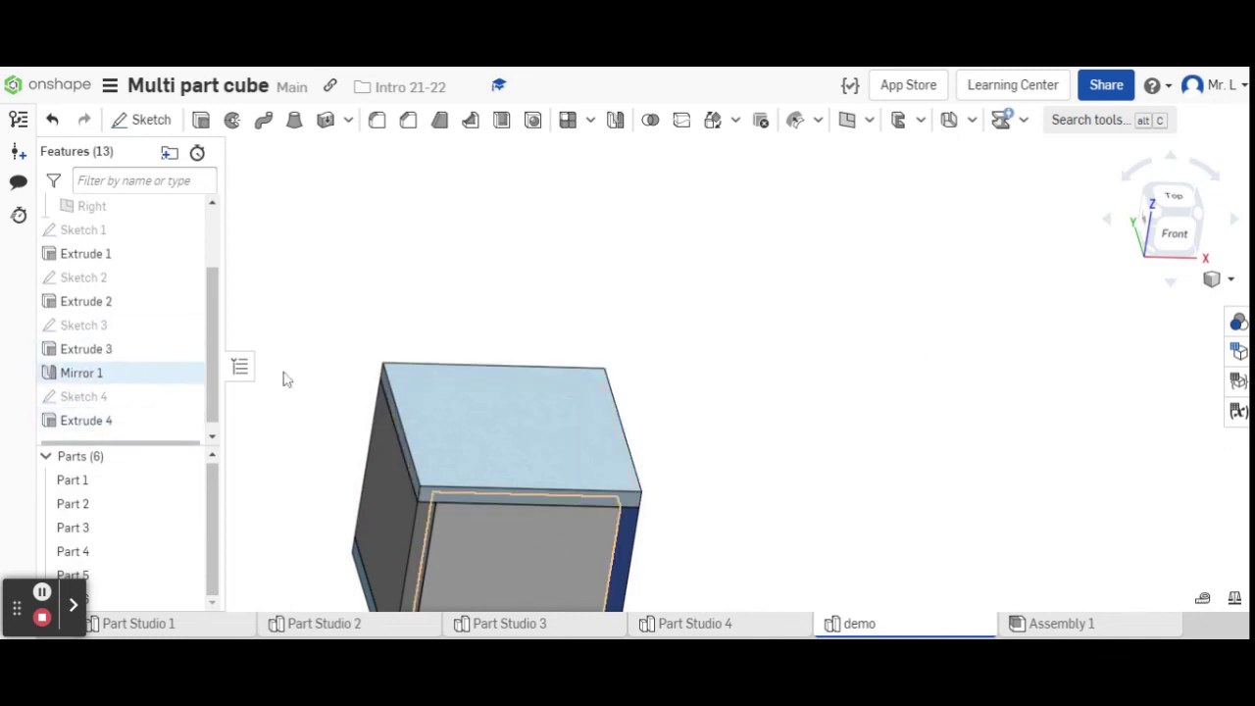
scroll(280, 376, "down", 2)
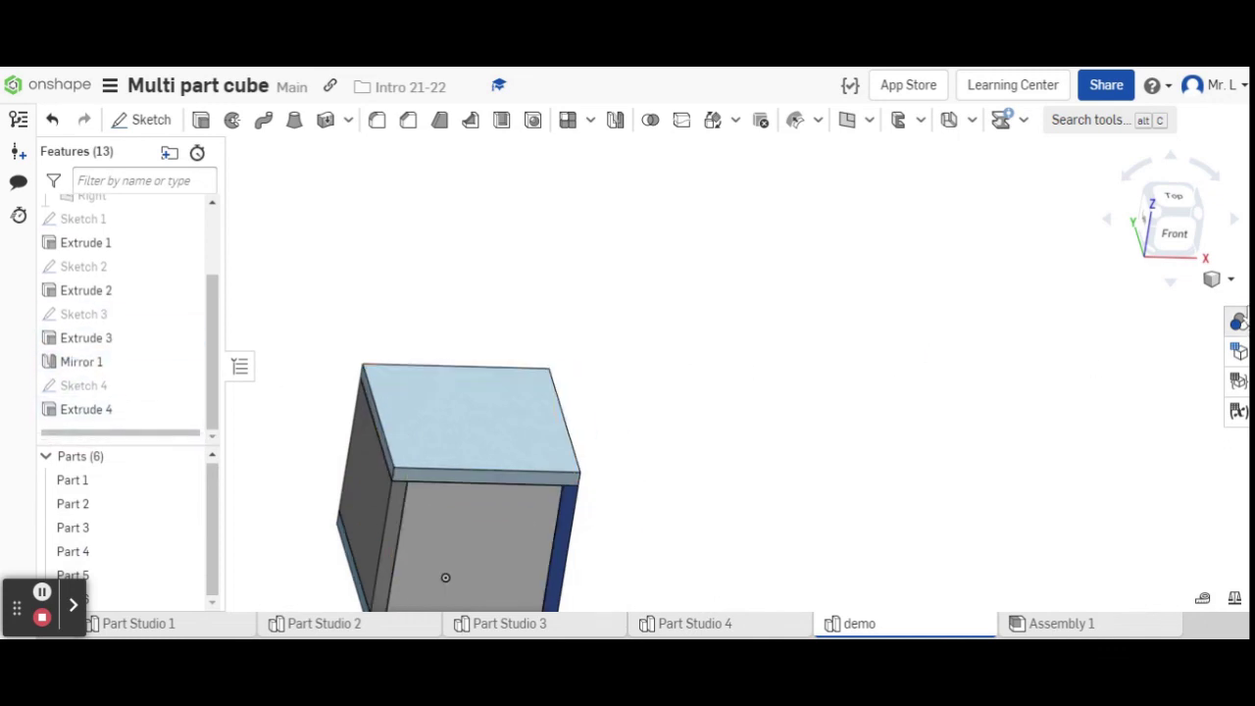
left_click(1174, 199)
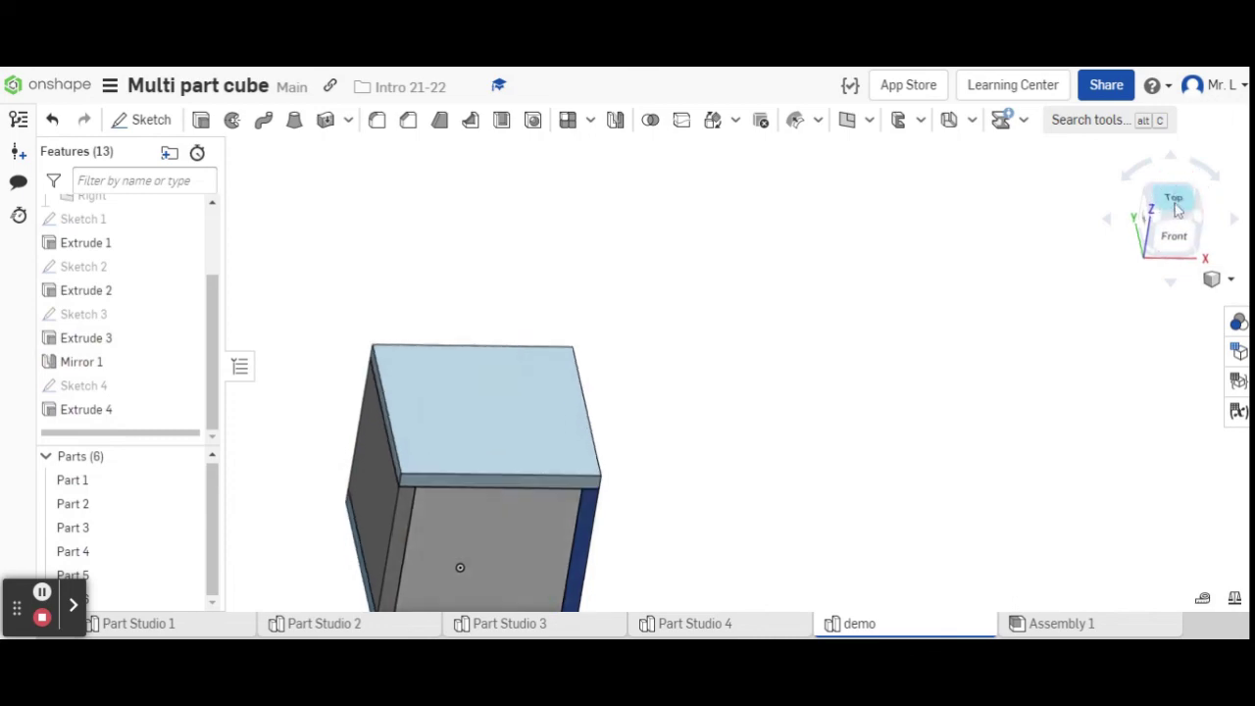